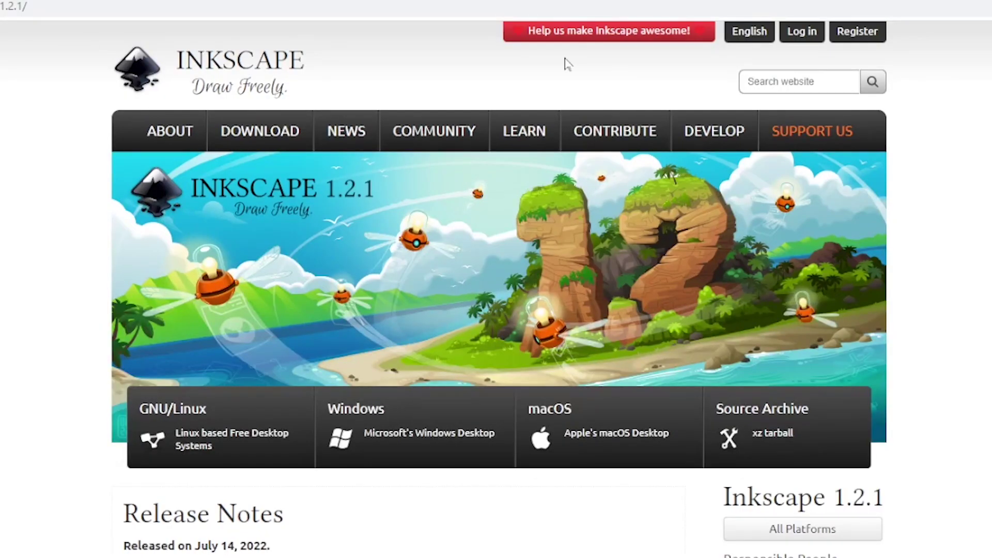
- Switch to the Inkscape window and scroll the leopard-glitter 'hello' tumbler wrap into view
key(alt+Left)
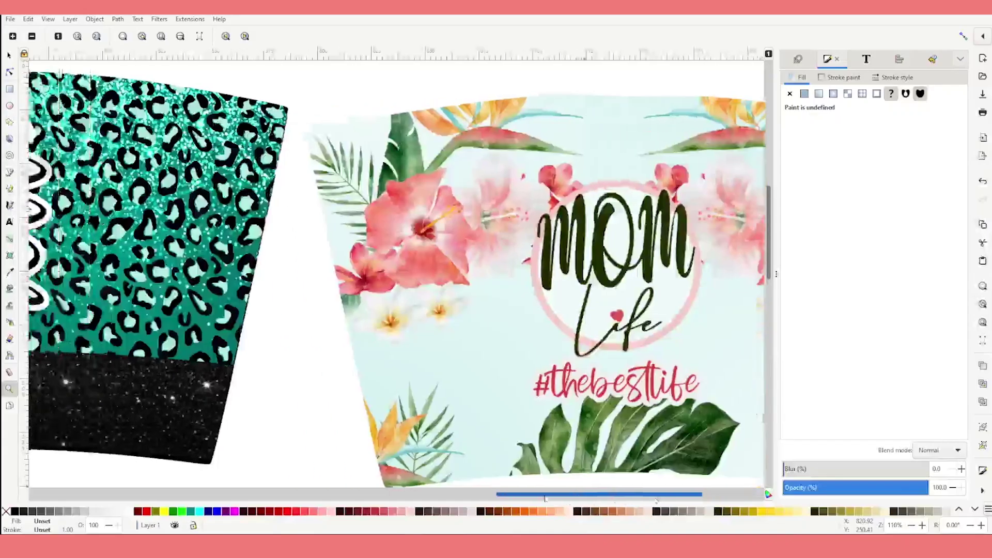
scroll(500, 504, left, 5)
scroll(500, 503, left, 6)
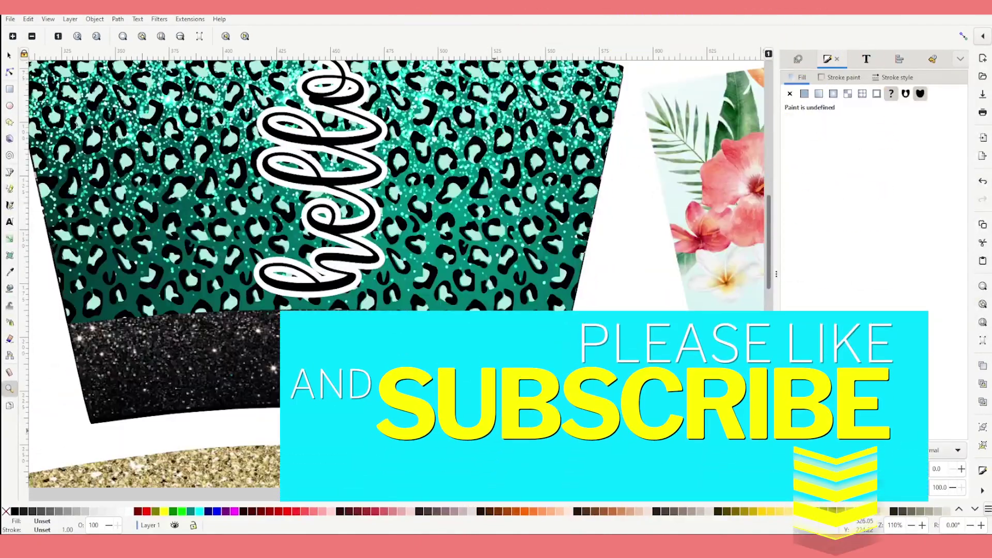
- Zoom out to about 59% and scroll to show all the sample tumbler wraps
click(911, 525)
click(911, 526)
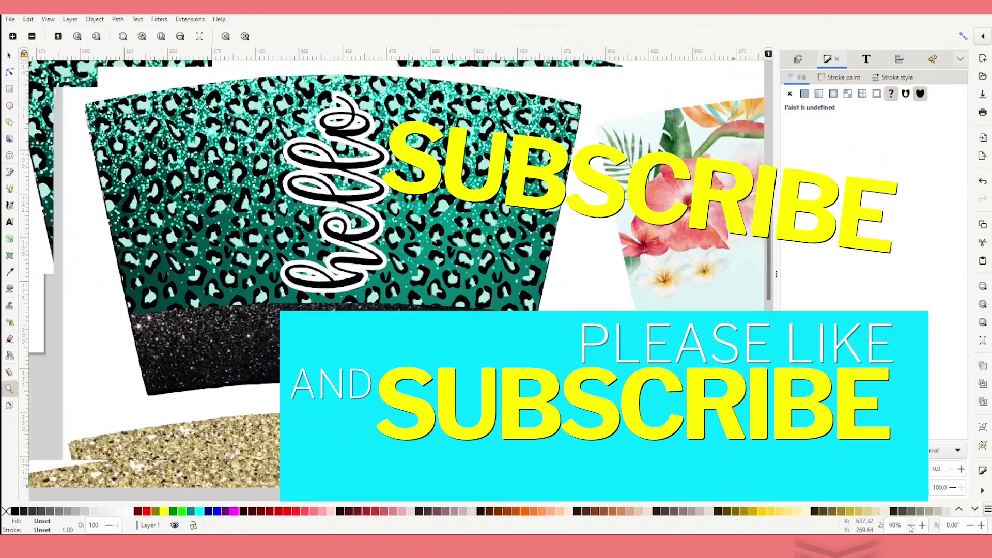
click(910, 525)
click(910, 526)
click(910, 525)
click(911, 526)
click(911, 525)
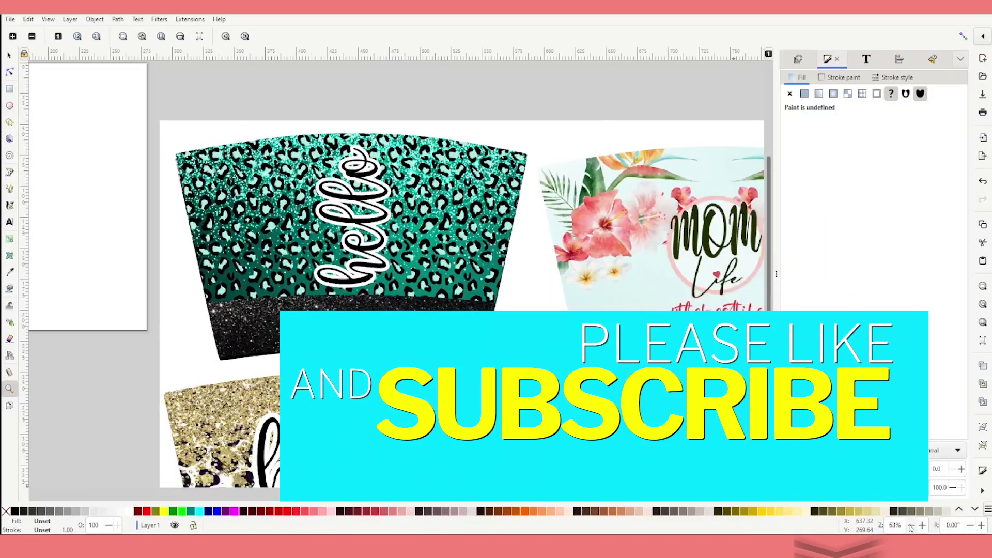
click(911, 525)
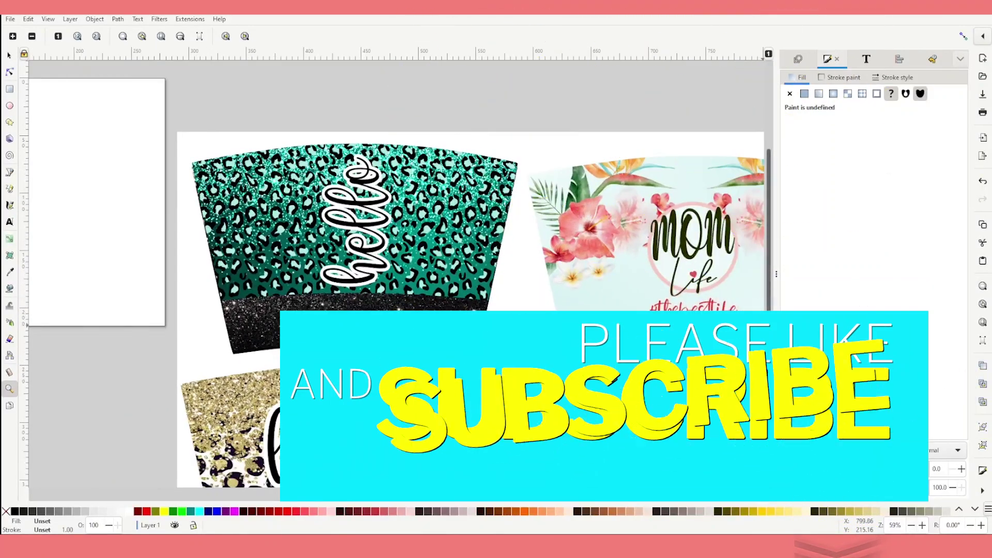
scroll(470, 206, down, 4)
scroll(624, 484, right, 4)
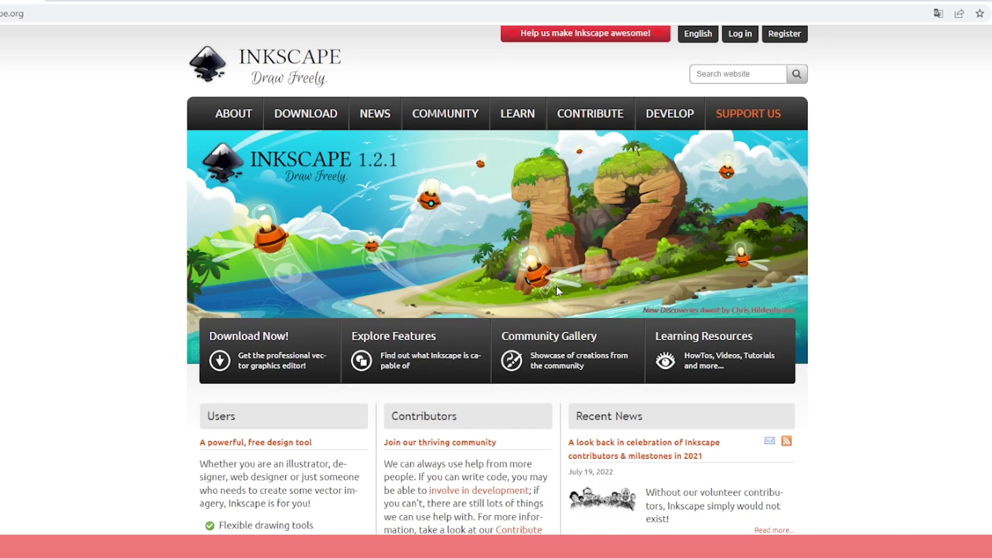
- Go to the Current Version page from the Inkscape site's DOWNLOAD menu
mouse_move(331, 116)
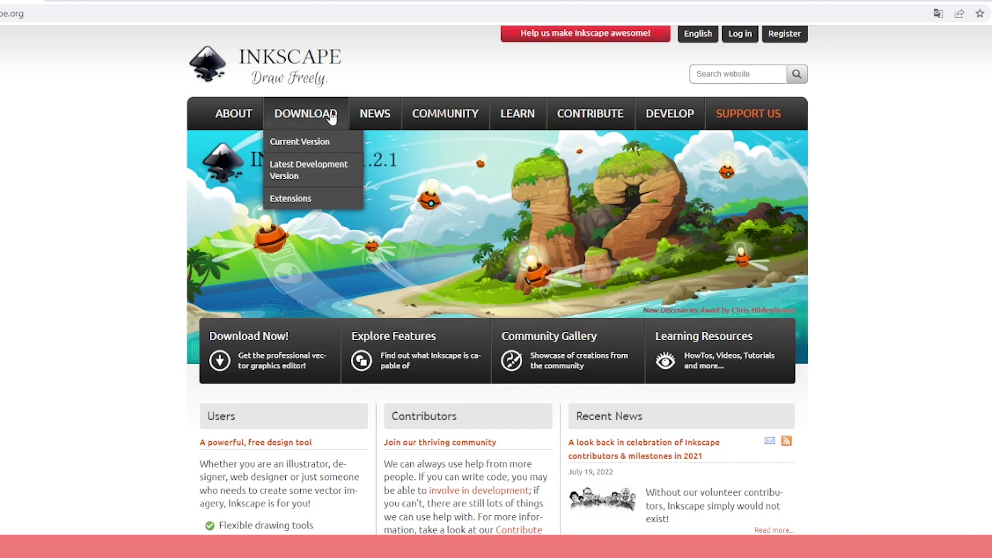
click(315, 142)
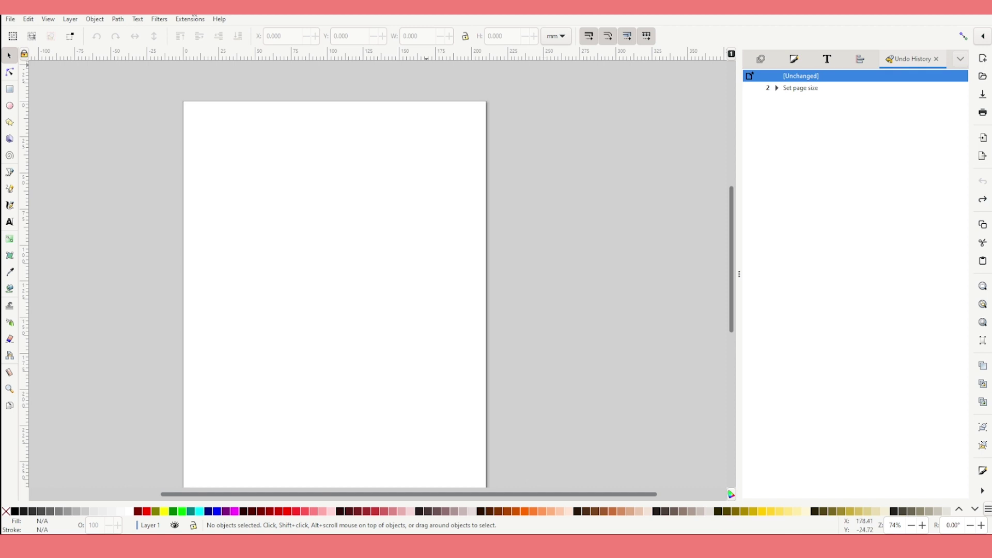
- Set the page to US Letter in landscape orientation (11 × 8.5 in) in Document Properties
click(12, 20)
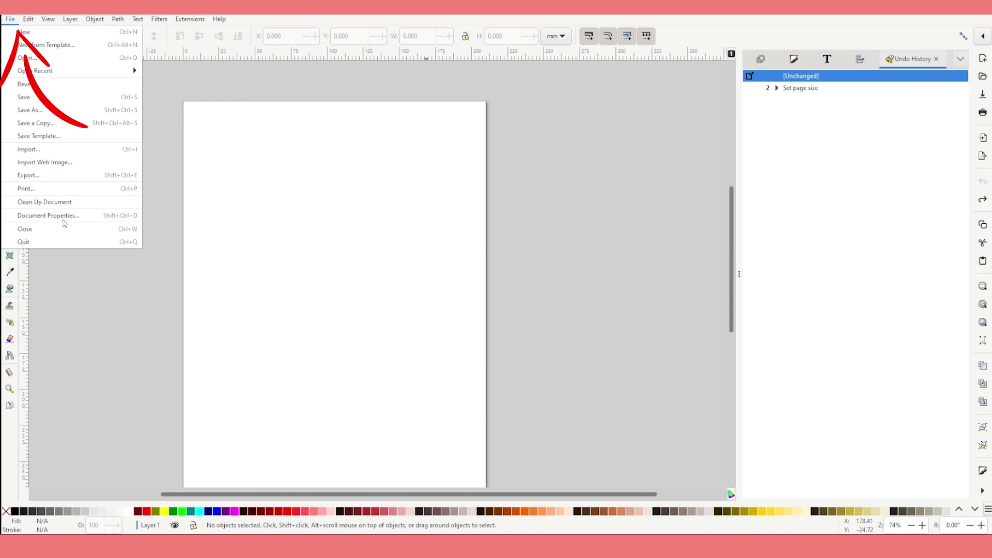
click(62, 216)
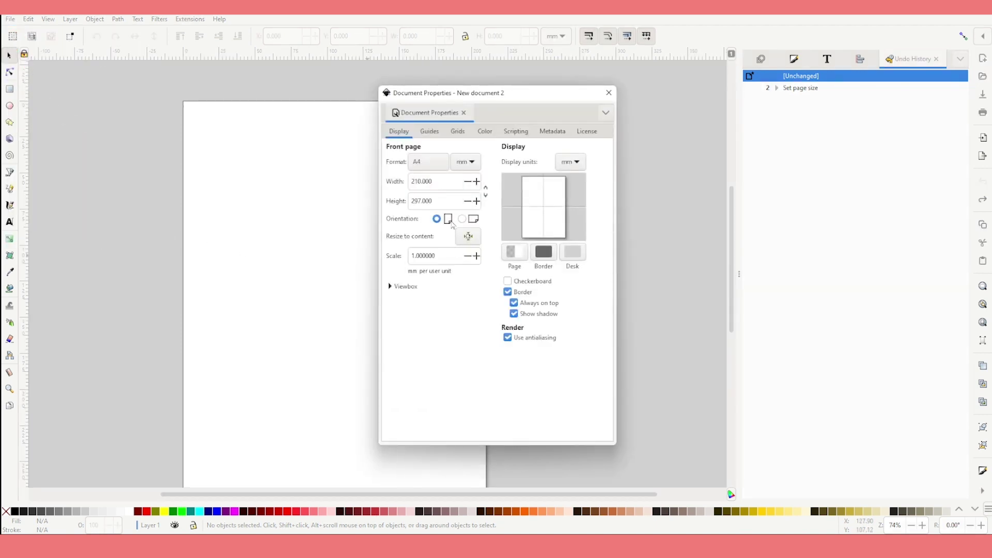
click(442, 163)
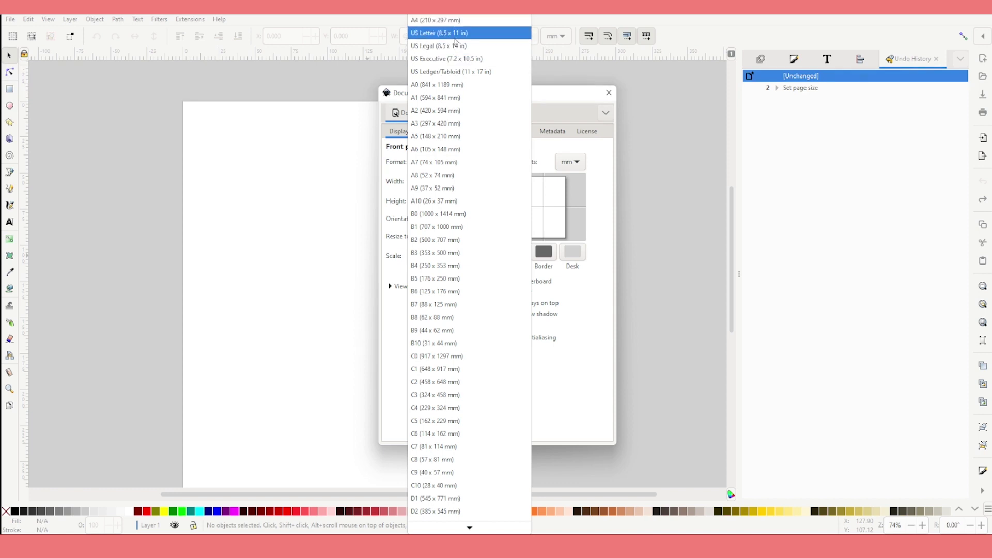
click(454, 36)
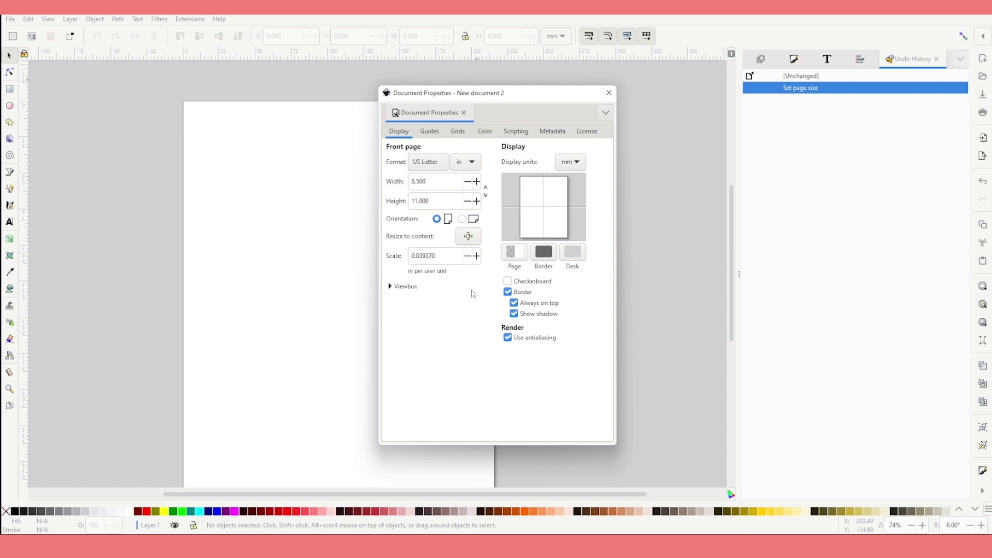
click(462, 220)
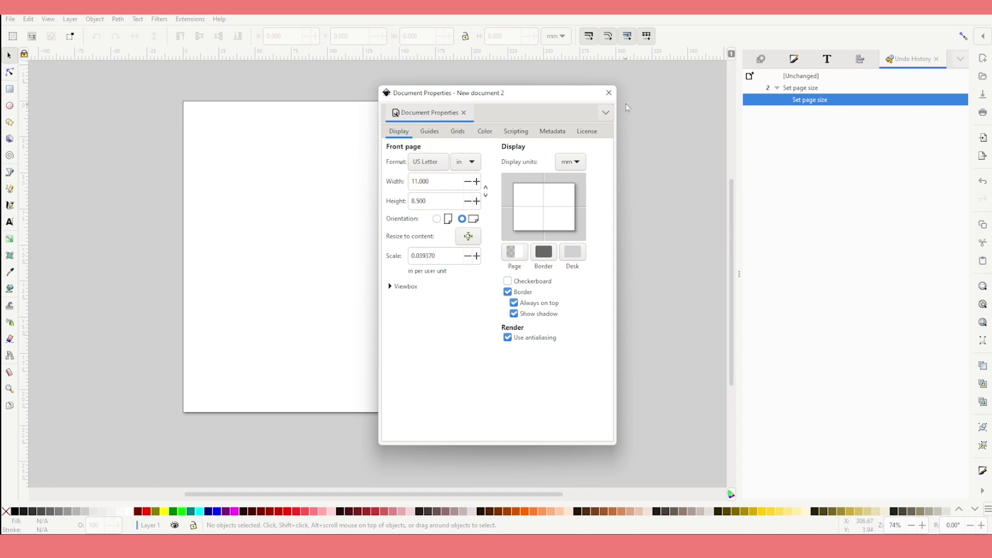
click(608, 92)
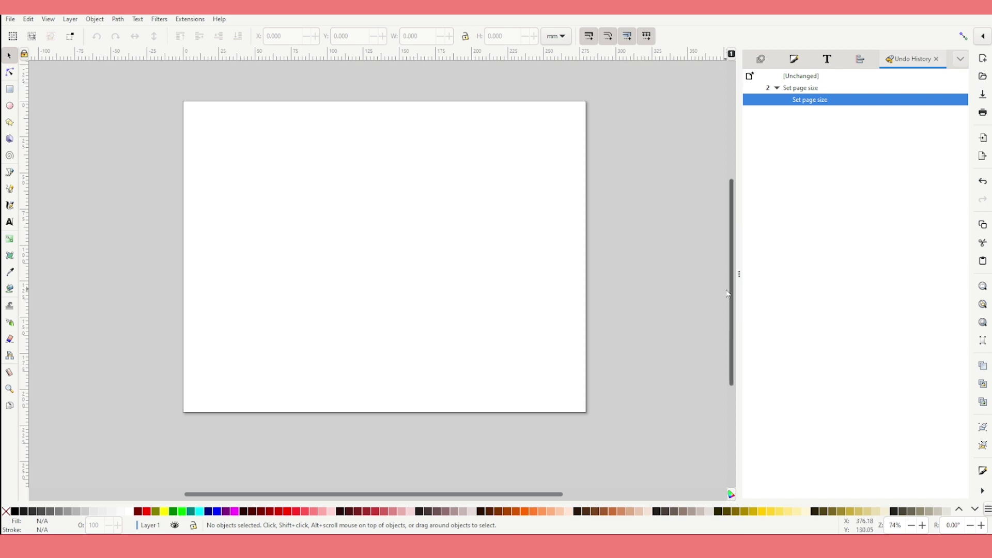
scroll(735, 301, up, 1)
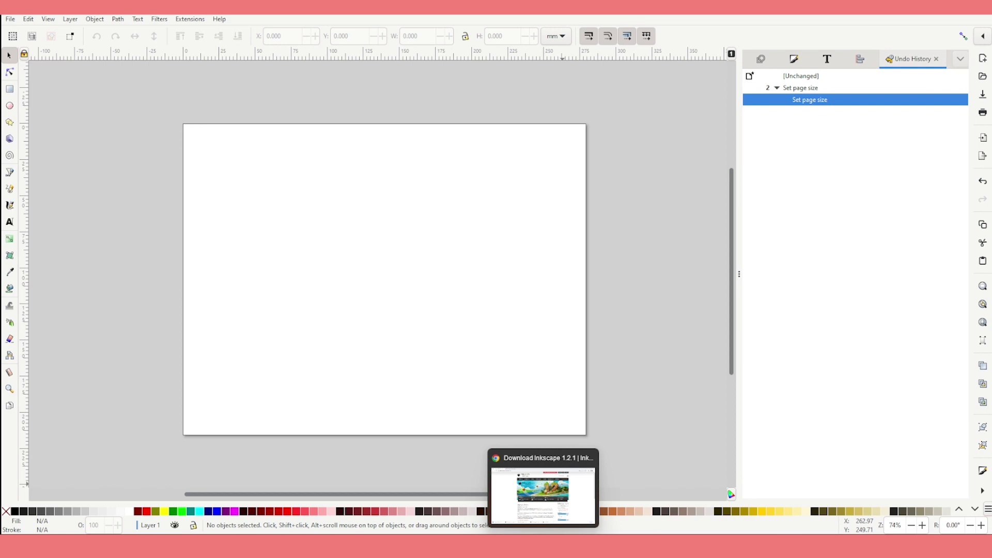
click(544, 465)
- Scroll the blog down to the 16oz Stainless Steel Conical Tumbler Wrap Templates downloads
scroll(725, 217, down, 1)
scroll(725, 217, down, 20)
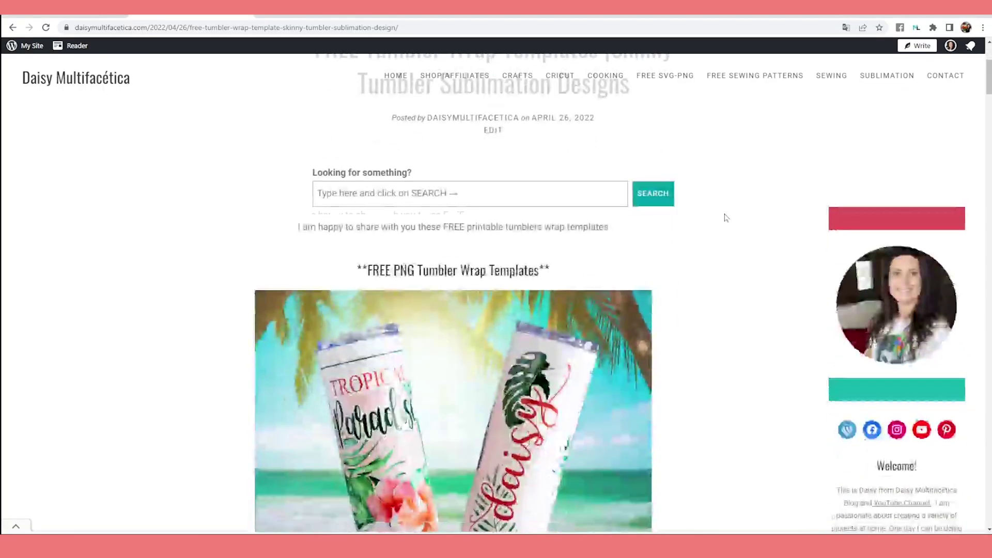
scroll(725, 217, down, 20)
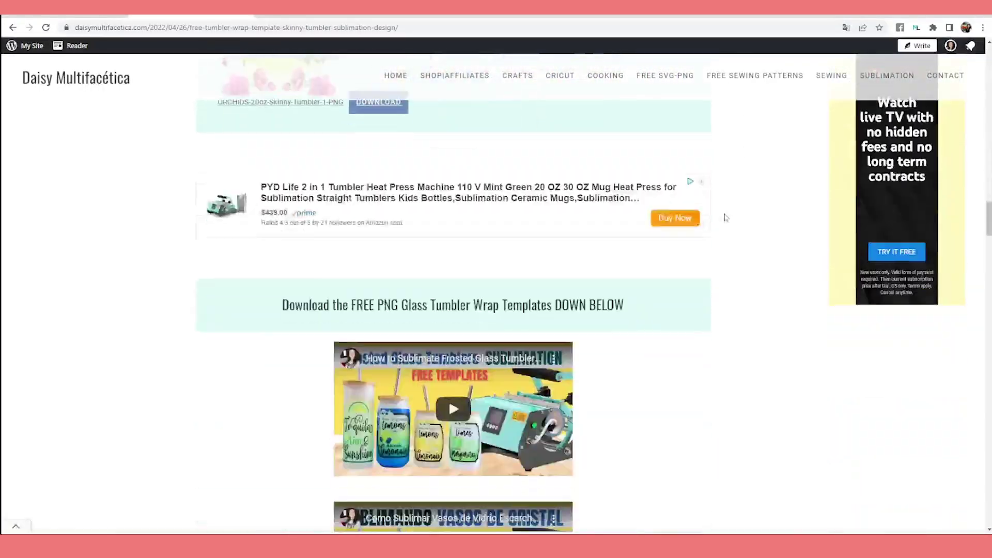
scroll(725, 217, down, 8)
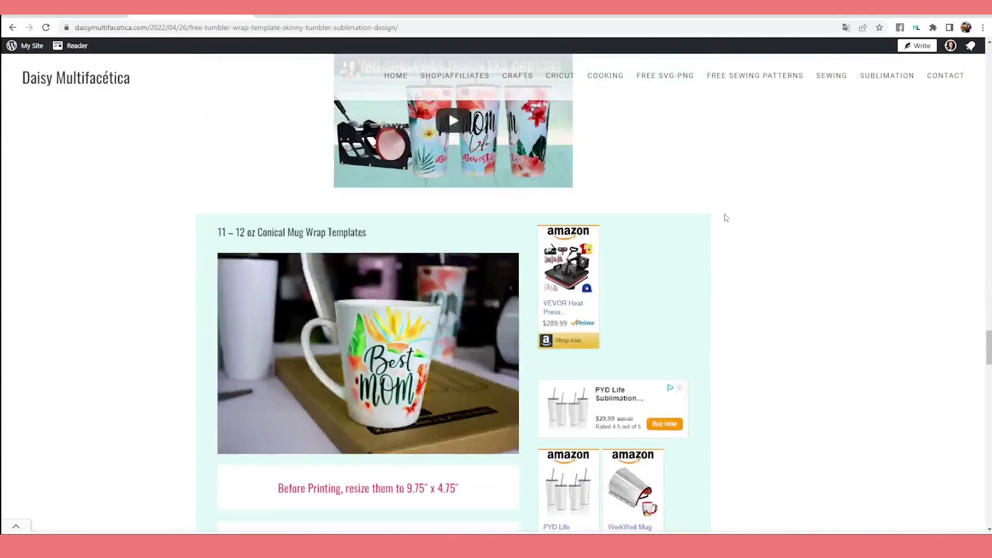
scroll(443, 312, down, 9)
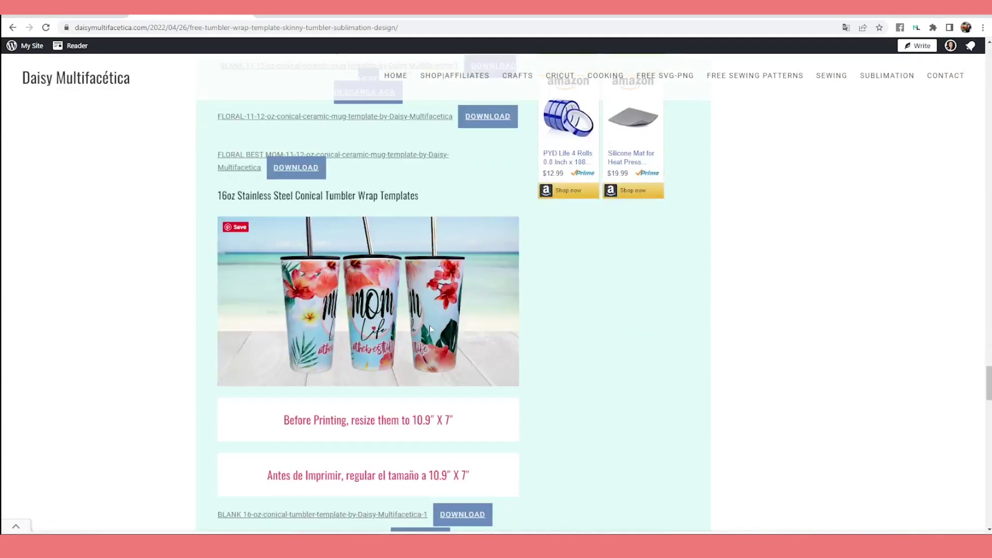
scroll(429, 324, down, 1)
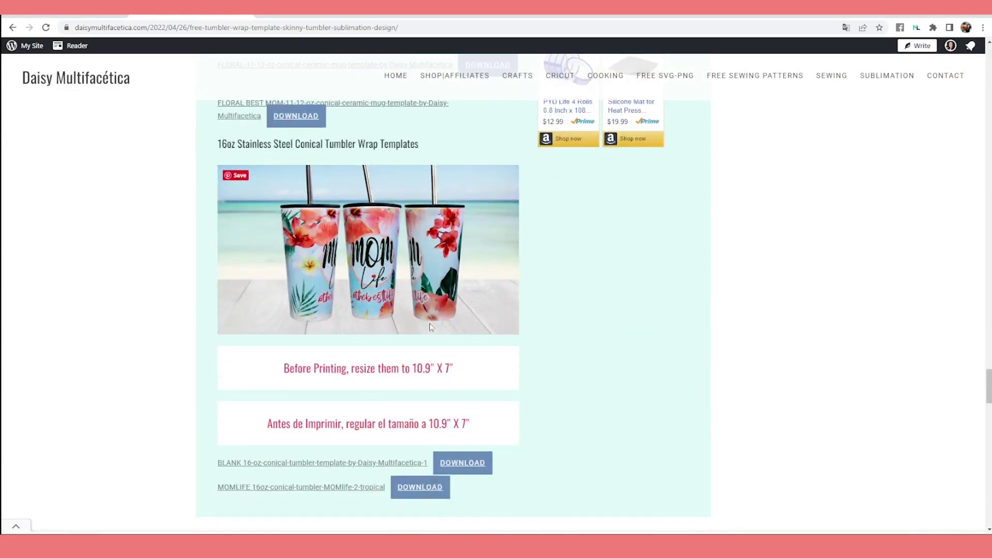
scroll(392, 320, down, 3)
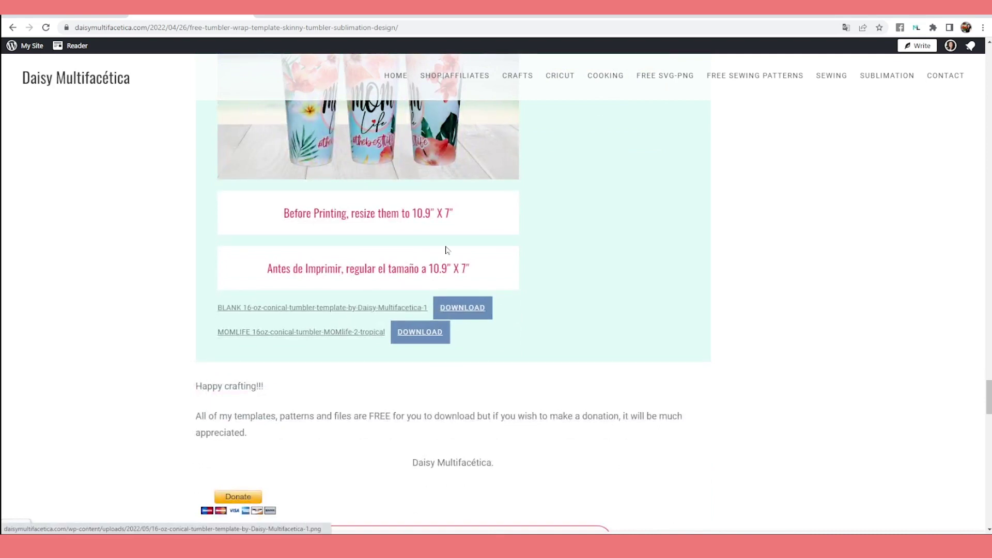
scroll(624, 361, up, 2)
scroll(568, 362, down, 2)
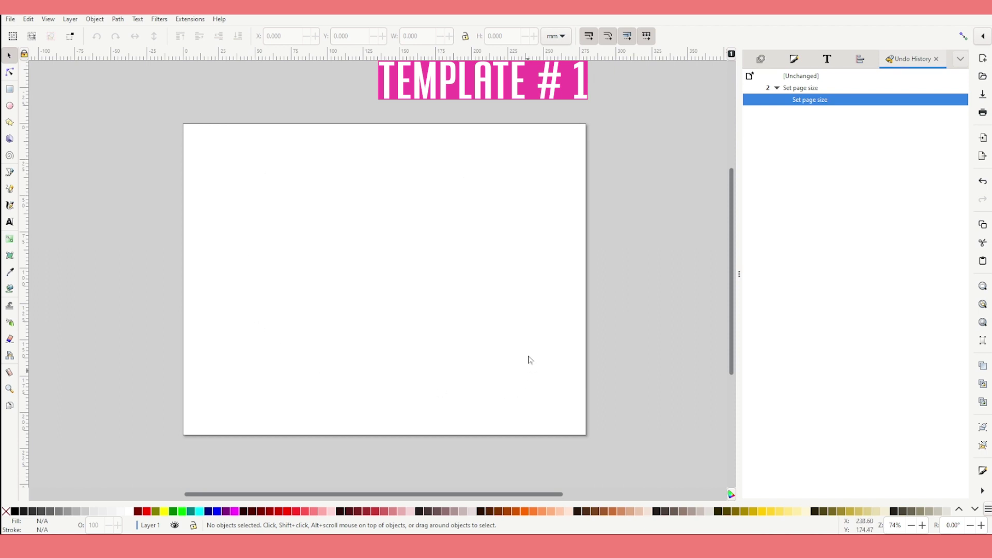
- Import the 16 oz conical tumbler template PNG and position it on the page
click(9, 19)
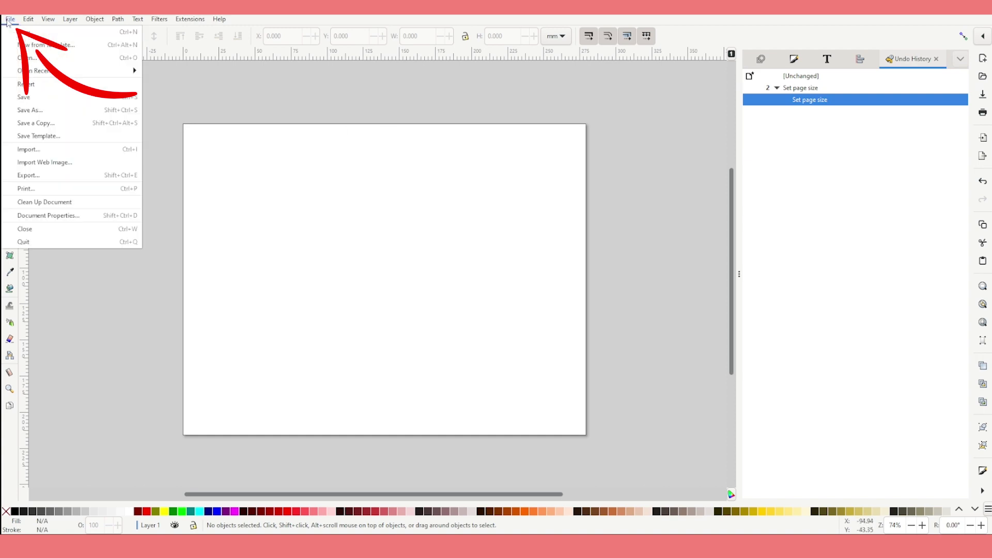
click(40, 149)
click(572, 152)
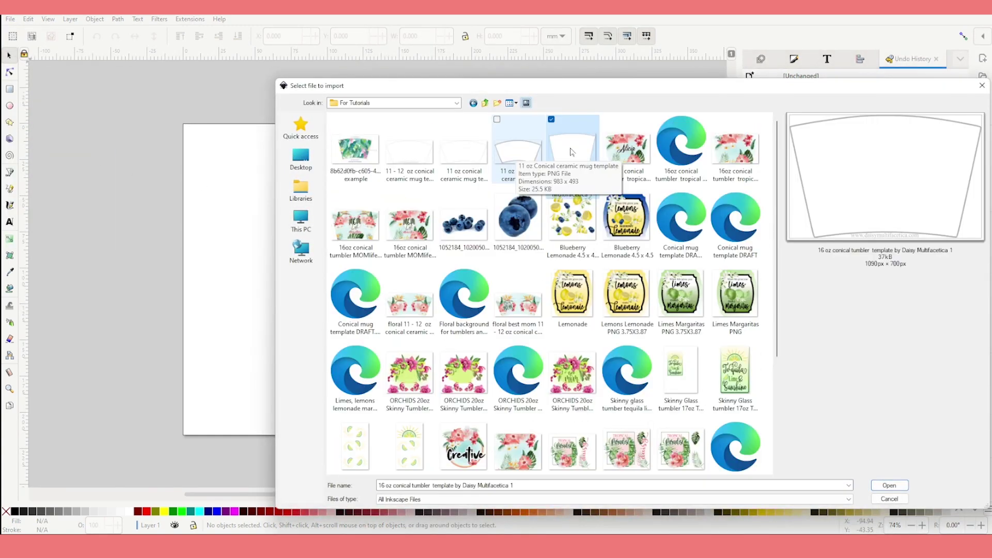
click(889, 485)
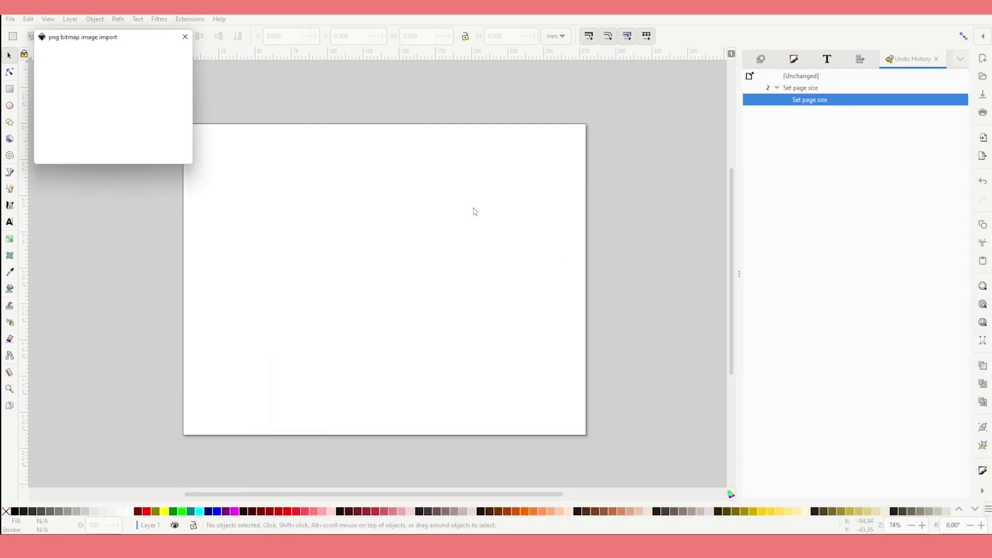
click(174, 156)
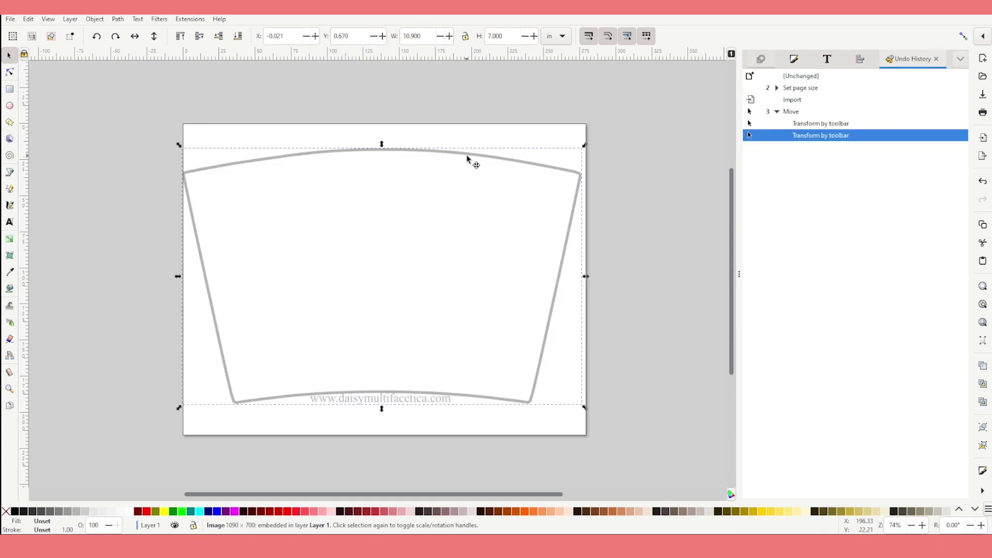
drag(468, 158, 470, 159)
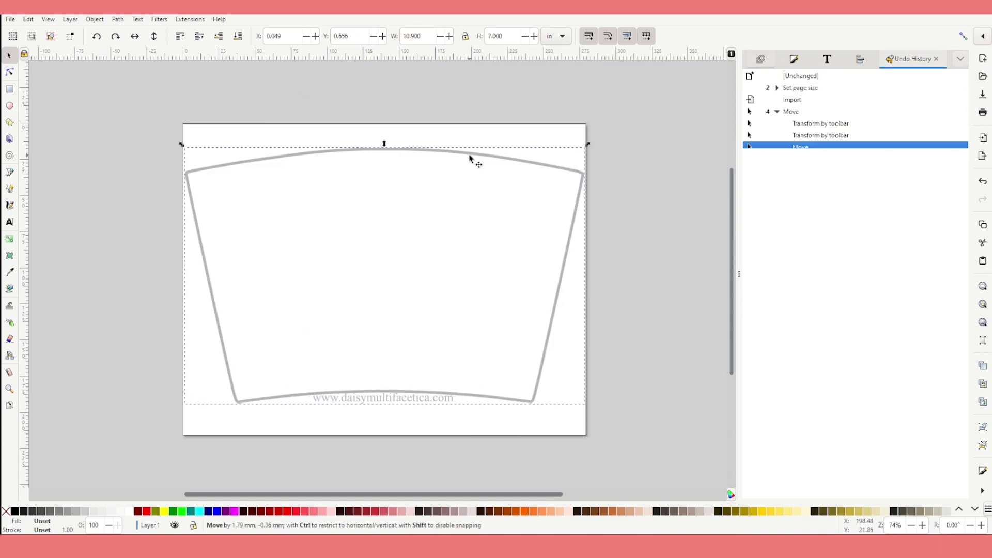
click(622, 148)
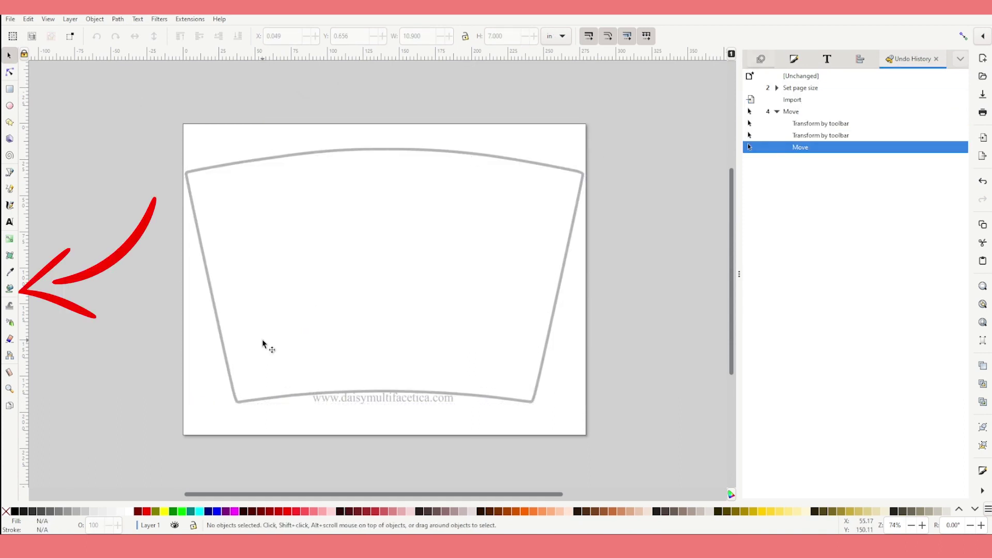
- Paint-bucket fill the tumbler outline grey, then move the outline image aside and delete it
click(10, 290)
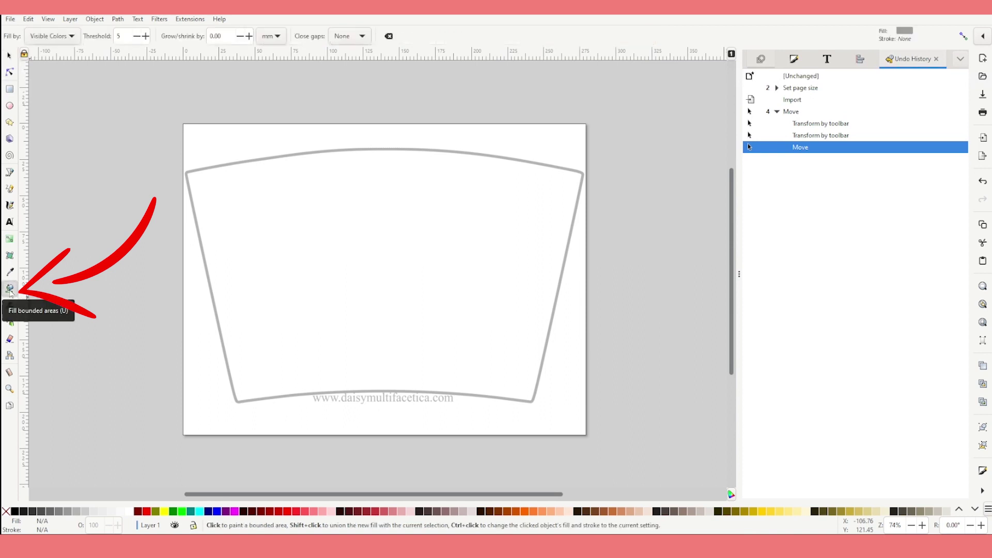
click(381, 222)
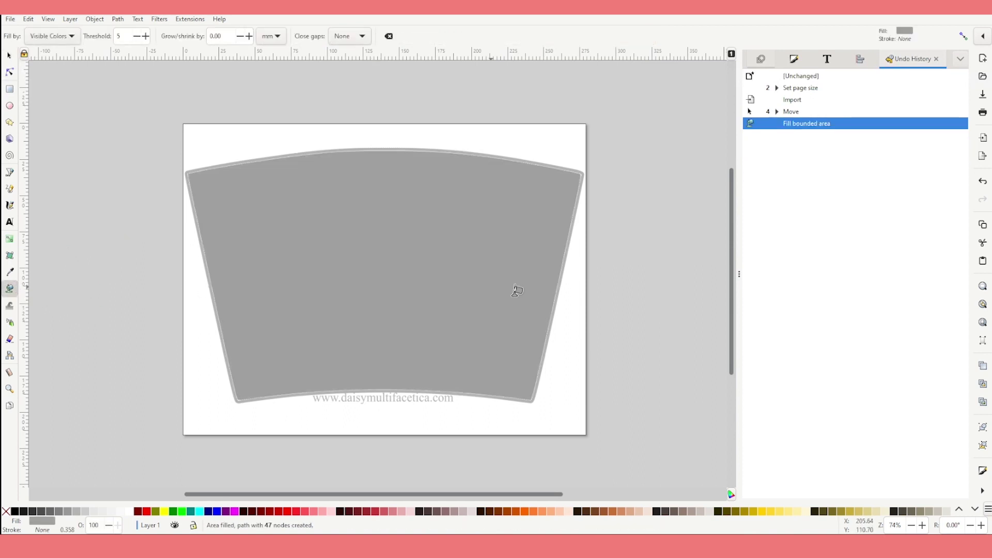
click(9, 55)
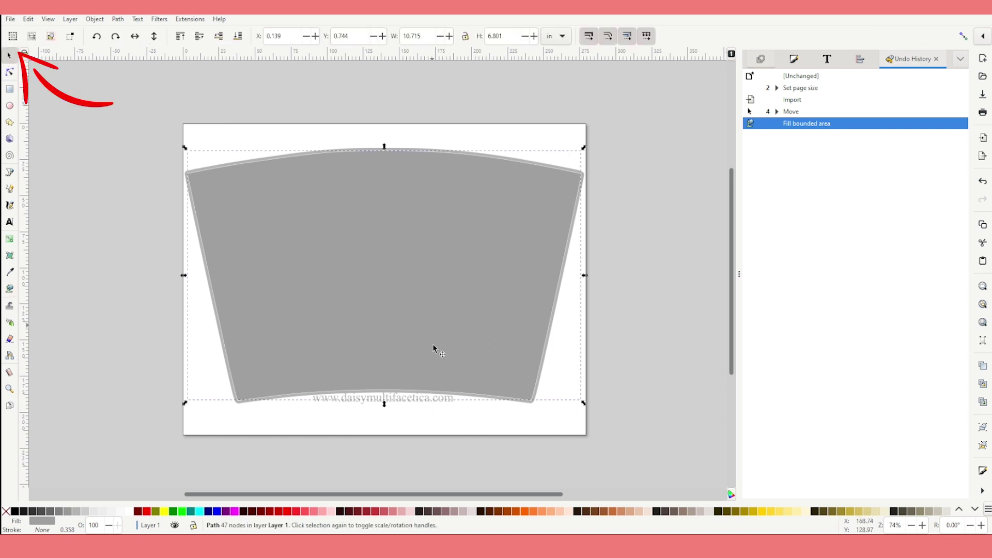
click(413, 408)
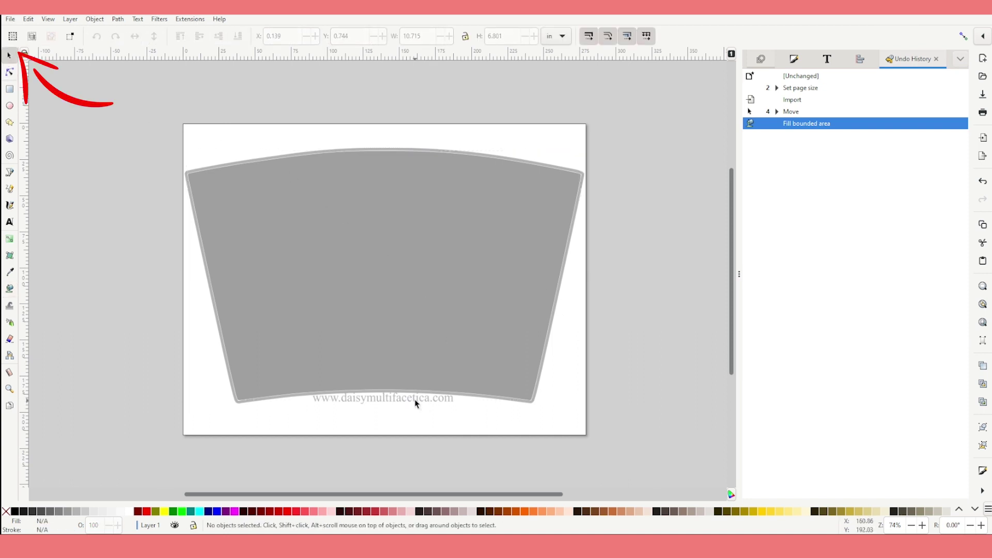
click(417, 398)
click(417, 398)
drag(417, 398, 417, 448)
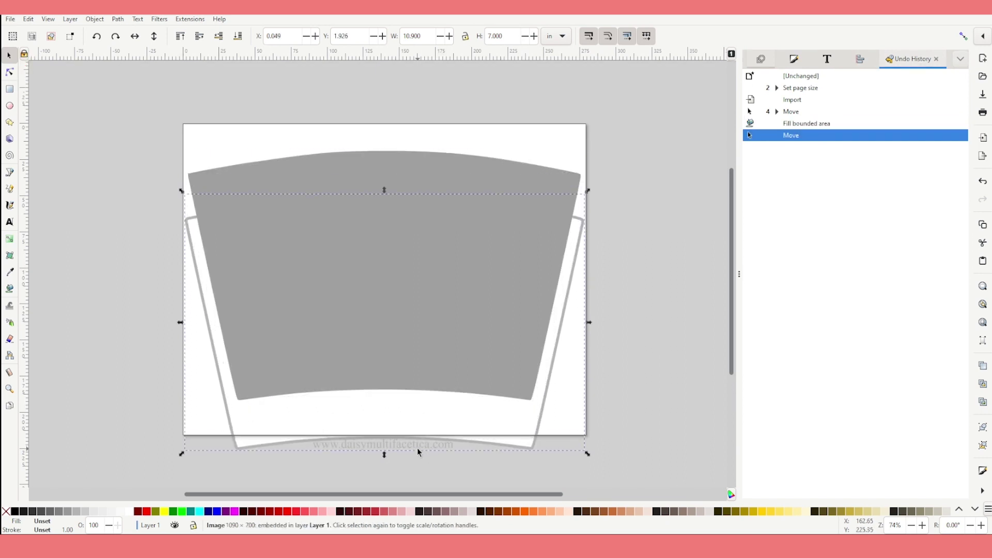
key(Delete)
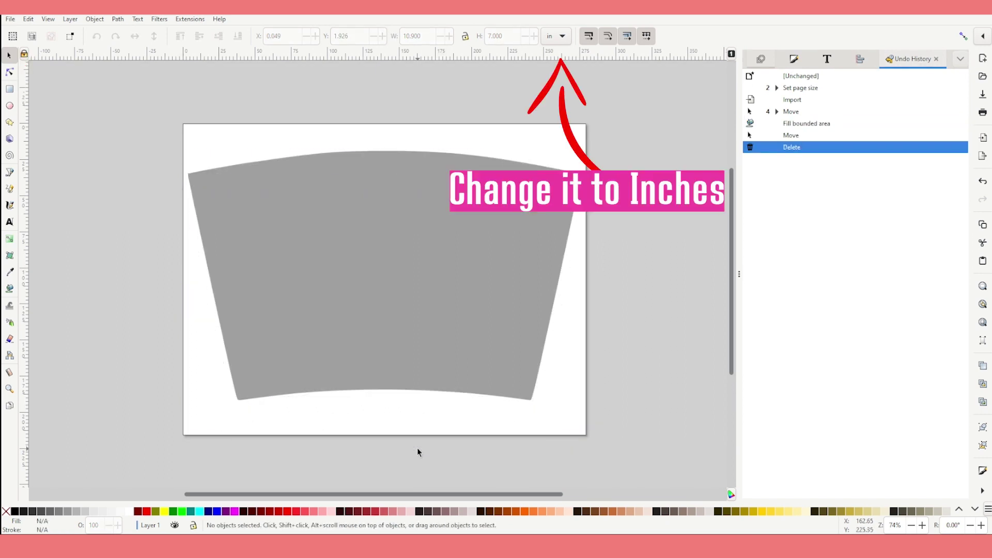
- Resize the grey tumbler shape to 10.9 × 7 in and nudge it onto the page
click(327, 220)
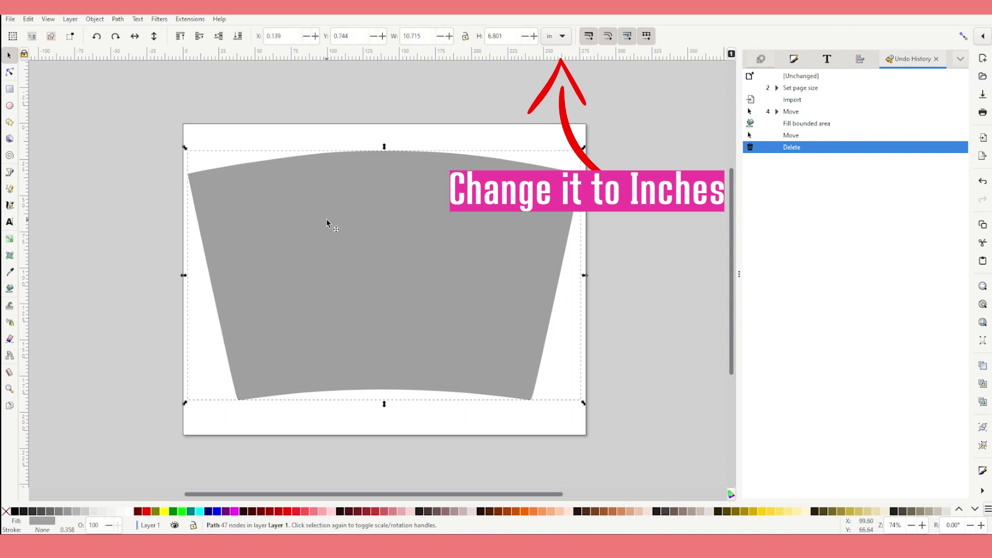
triple_click(416, 36)
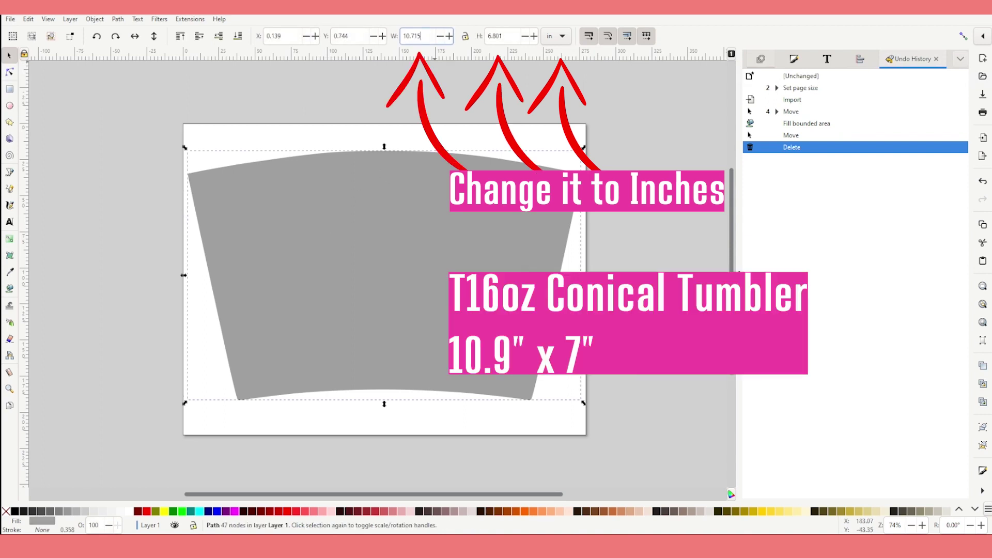
text(10)
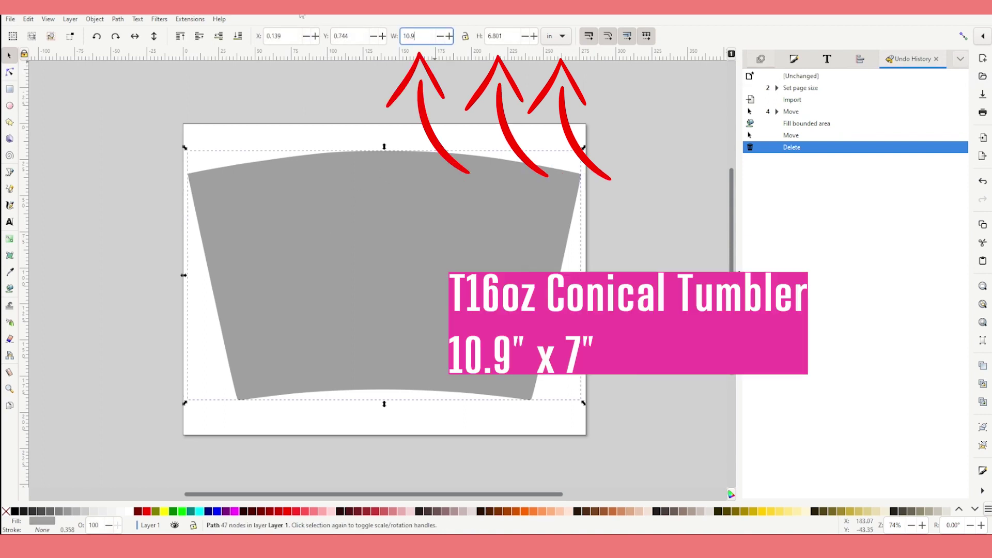
key(Tab)
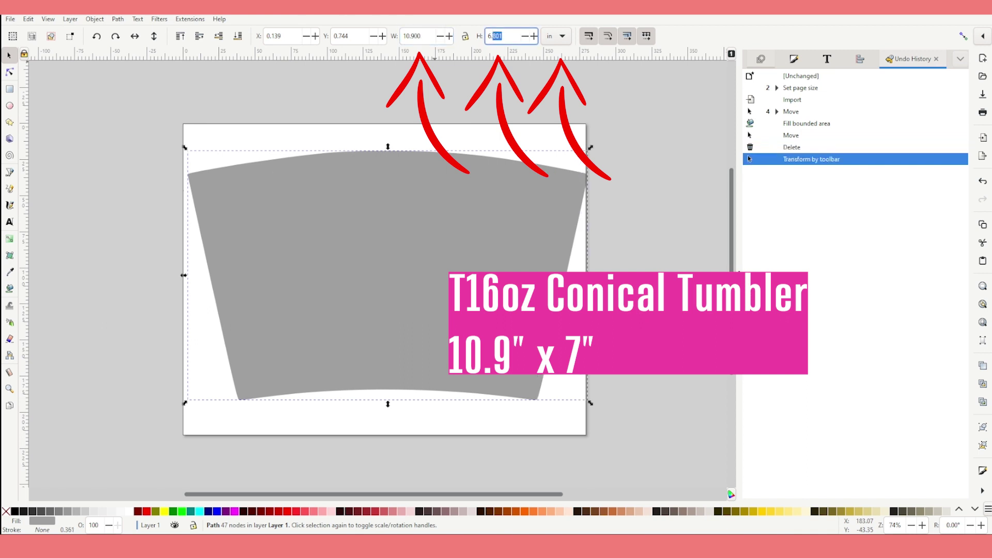
text(7)
key(Return)
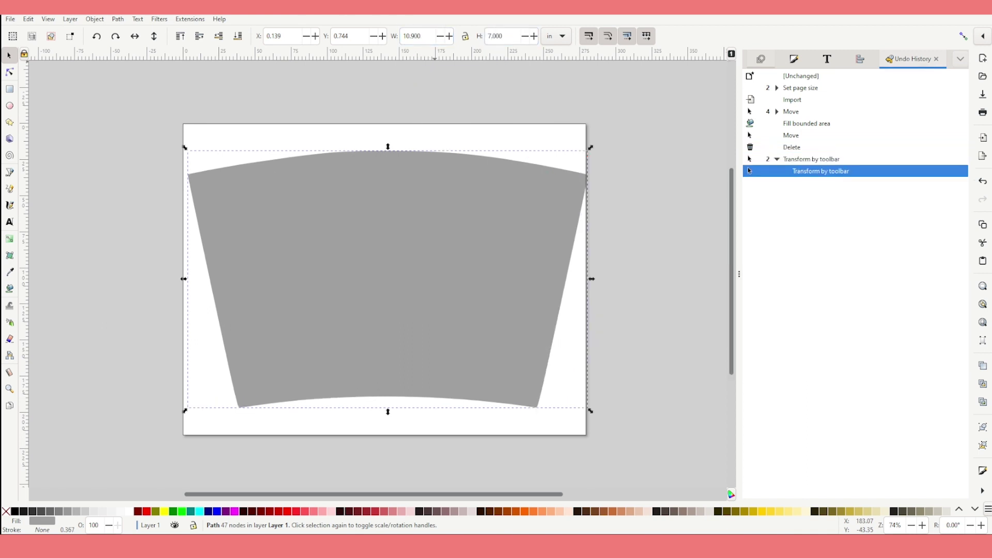
drag(453, 199, 448, 196)
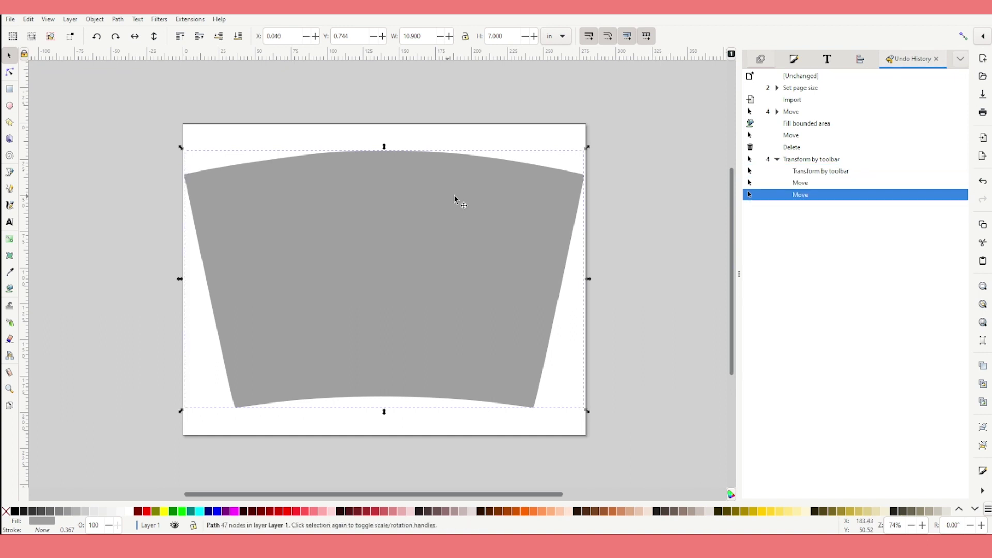
click(634, 163)
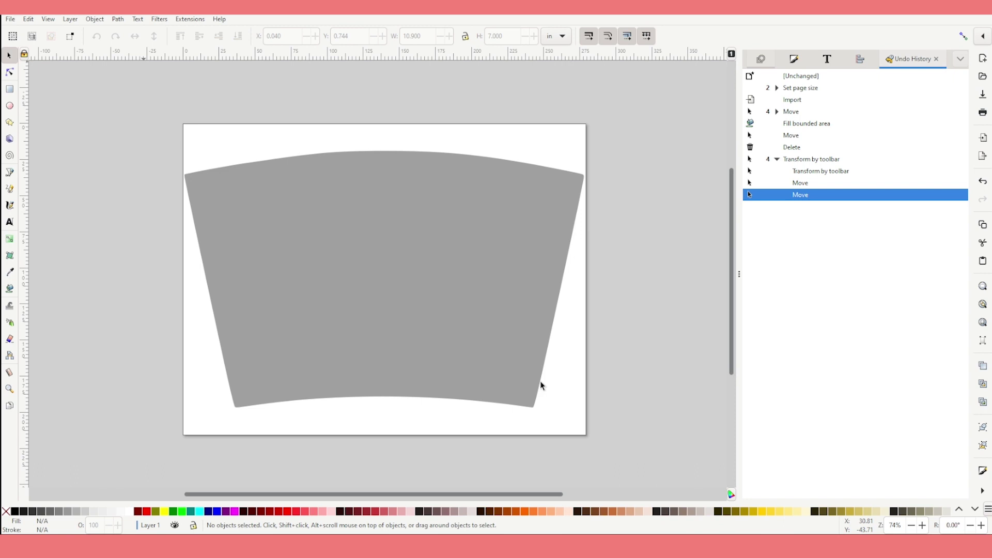
click(451, 320)
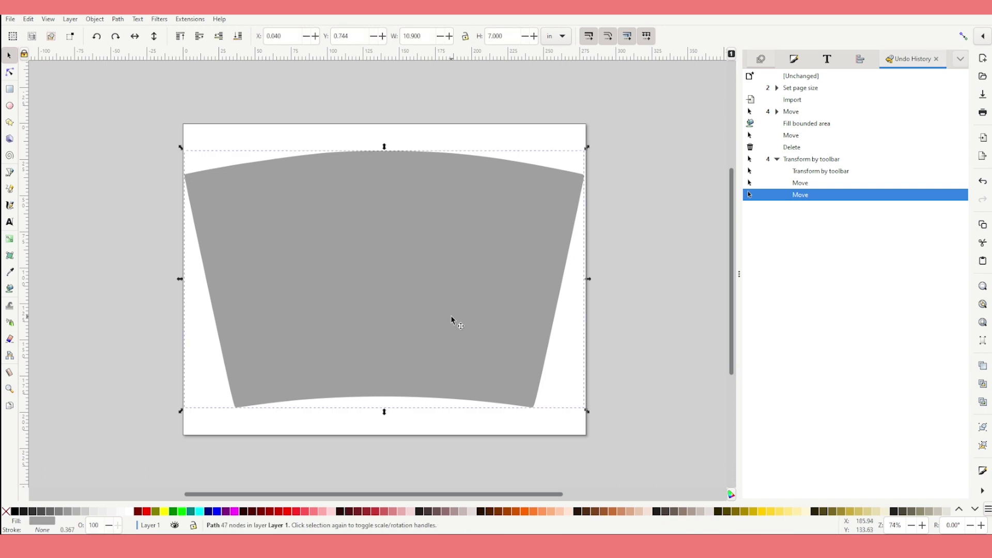
click(640, 332)
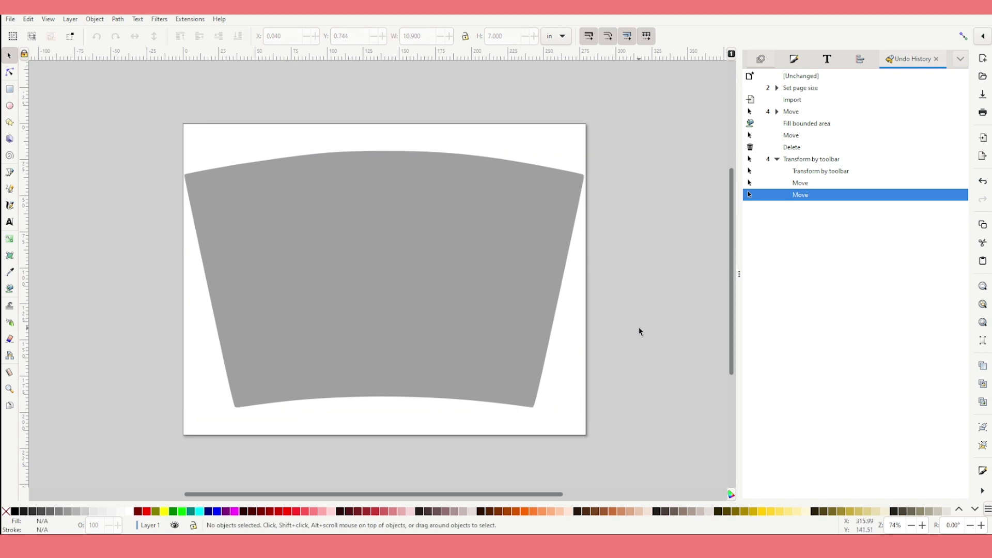
mouse_move(731, 325)
mouse_down()
mouse_move(732, 415)
mouse_move(732, 319)
mouse_up()
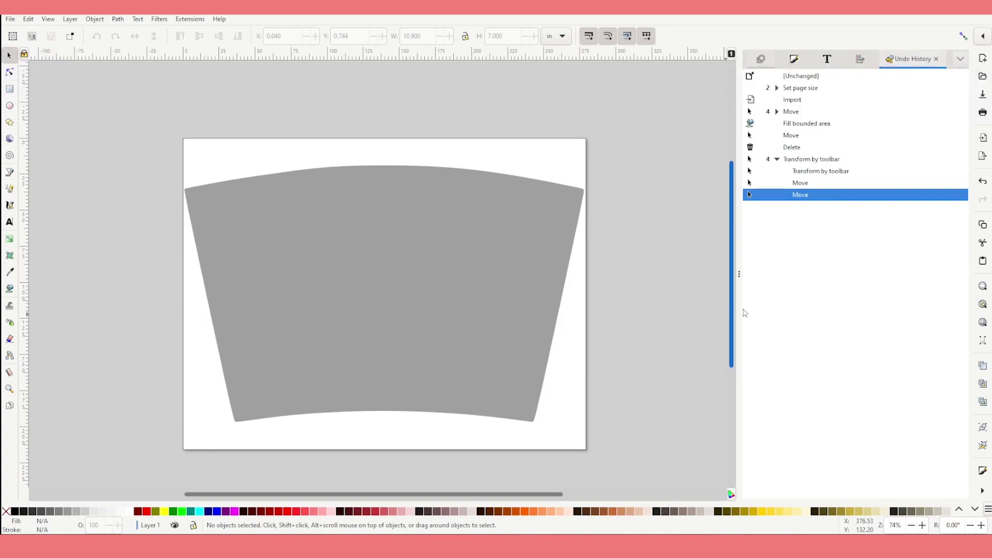
- Paste the leopard-glitter image and raise the grey tumbler shape on top of it
key(ctrl+v)
scroll(646, 479, right, 10)
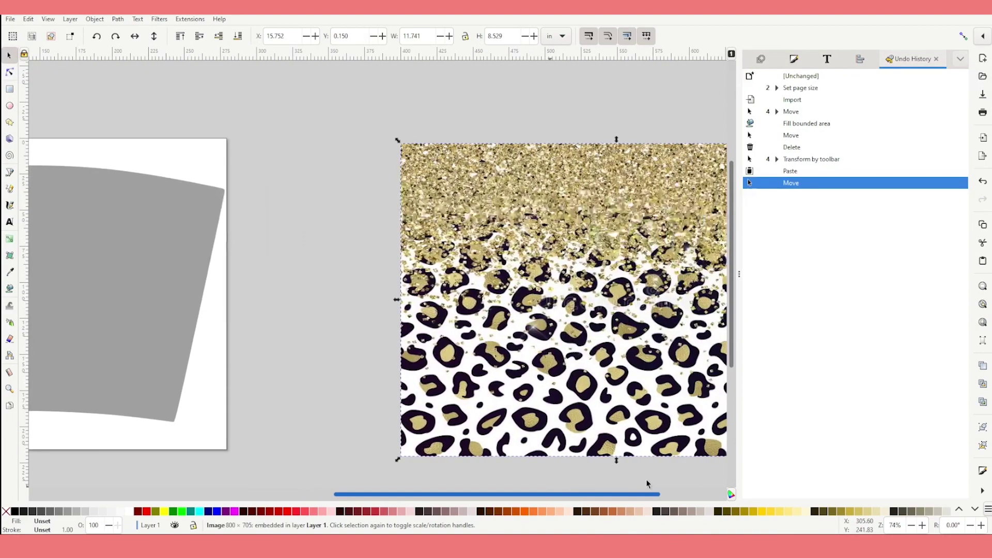
drag(593, 202, 415, 152)
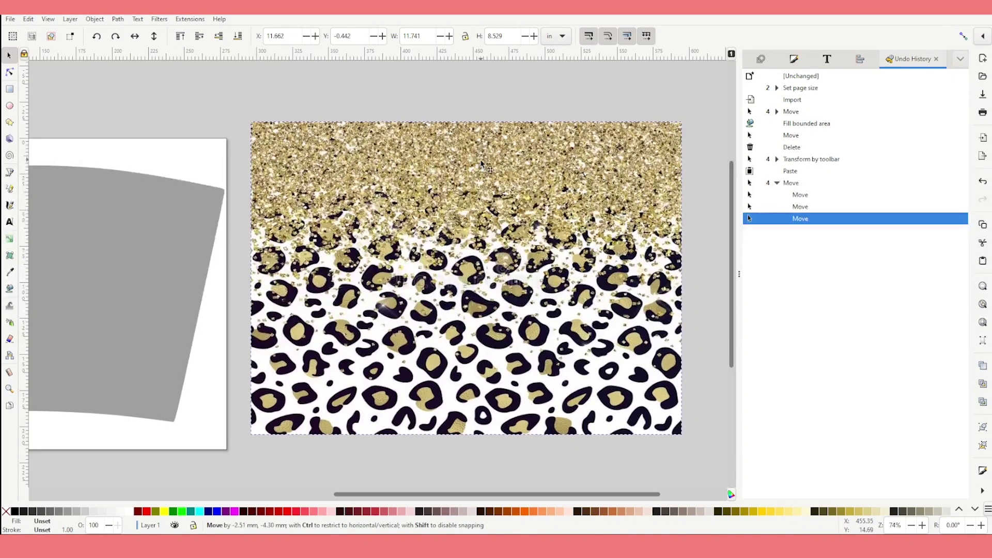
click(160, 290)
mouse_move(161, 289)
mouse_down()
mouse_move(549, 267)
mouse_move(609, 273)
mouse_up()
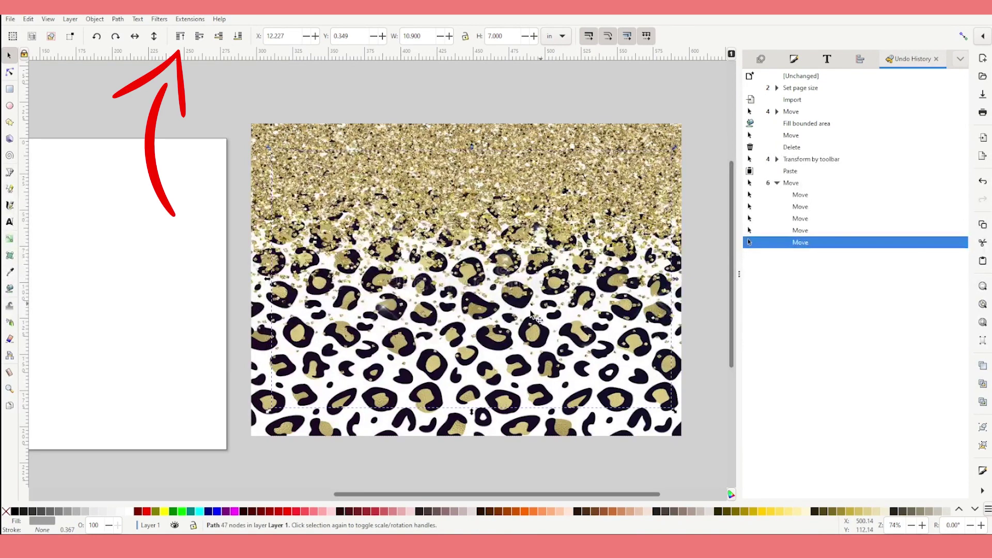
click(181, 37)
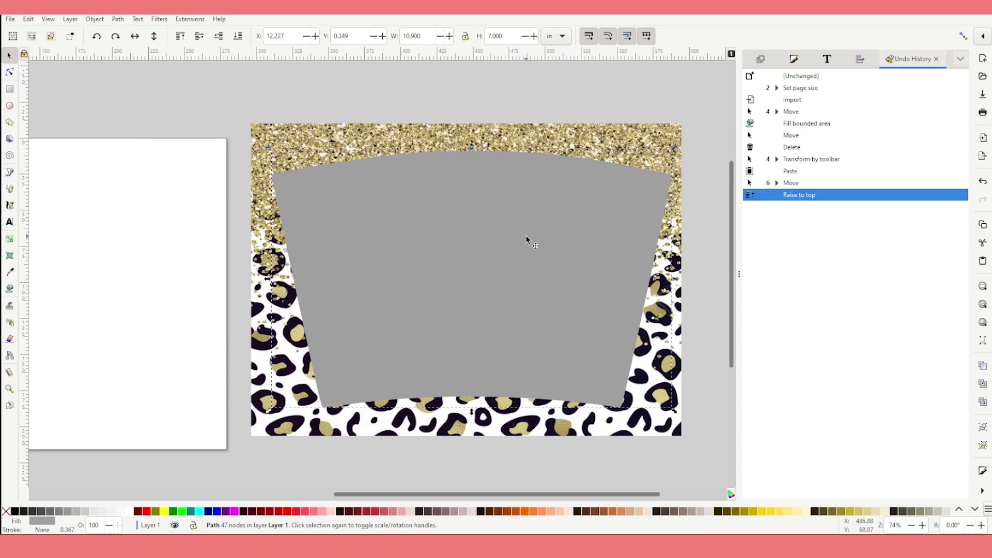
drag(525, 237, 519, 235)
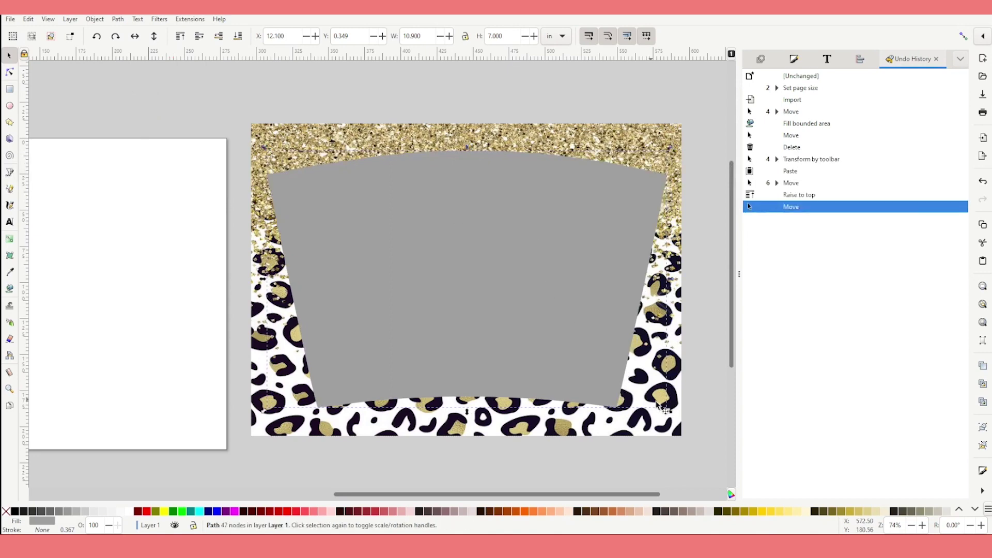
- Scale the leopard image to cover the shape, align them, and select both
click(674, 431)
drag(684, 441, 663, 423)
click(537, 320)
drag(537, 317, 519, 289)
click(346, 98)
drag(203, 99, 693, 439)
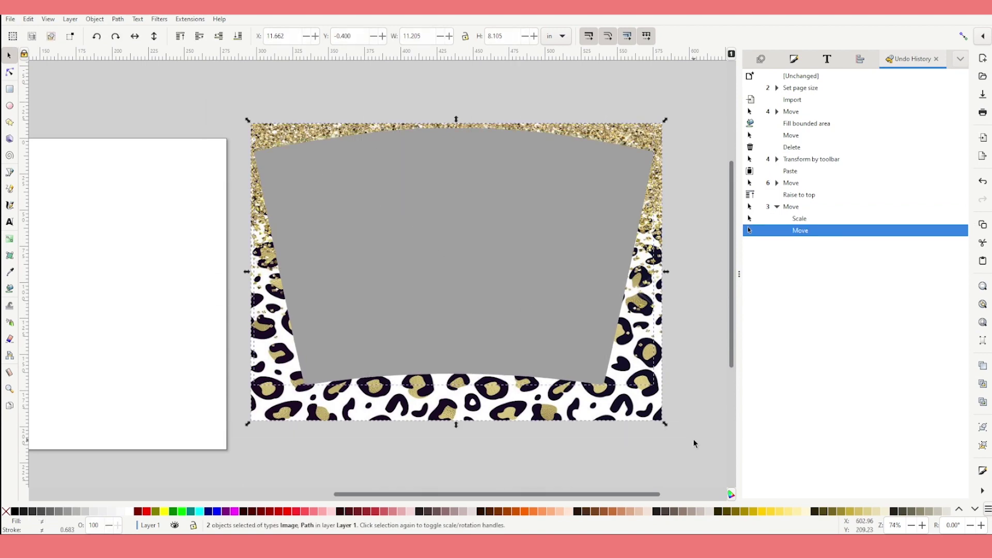
right_click(437, 241)
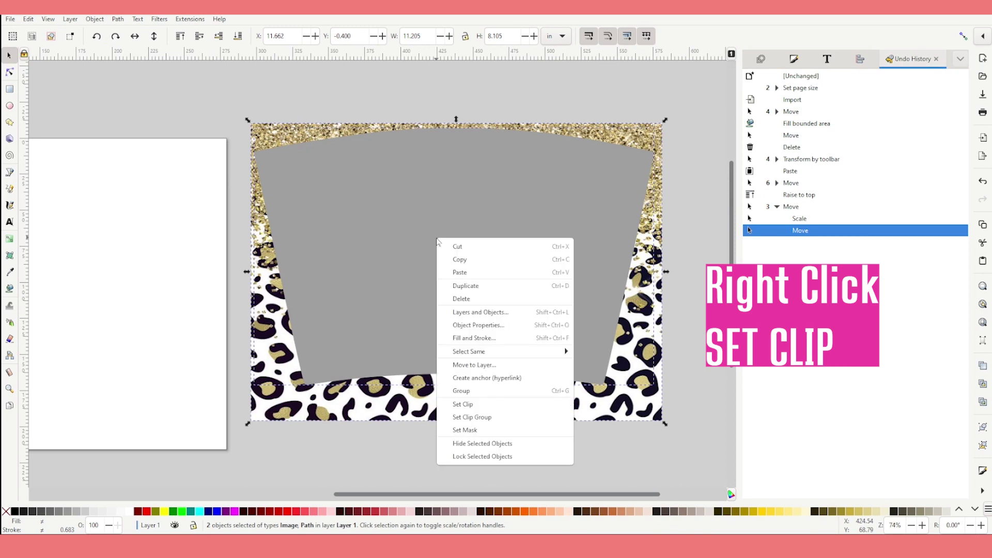
- Set Clip on the leopard image with the tumbler shape and move the clipped wrap onto the page
click(483, 405)
drag(566, 496, 490, 498)
click(567, 199)
drag(600, 209, 207, 228)
drag(446, 497, 398, 498)
drag(384, 181, 365, 180)
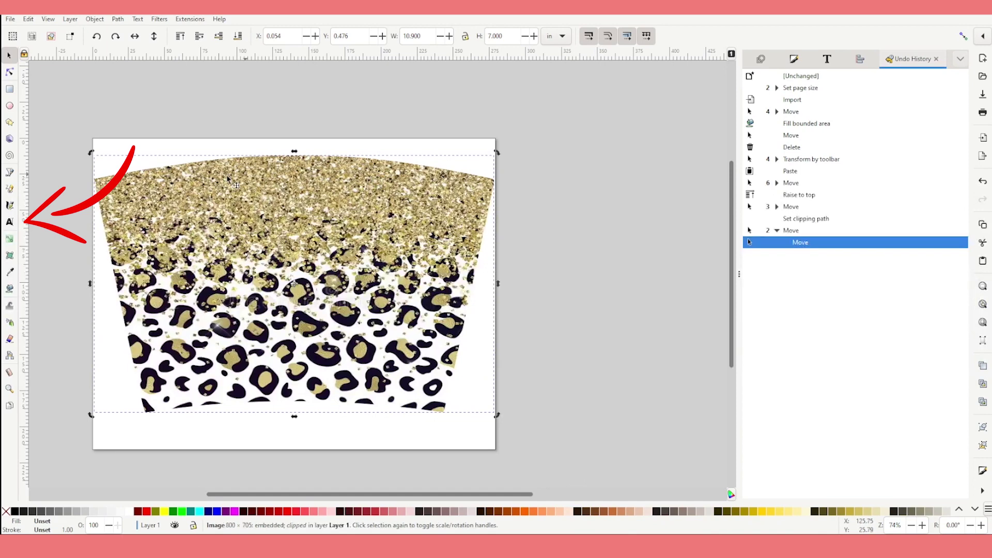
click(9, 223)
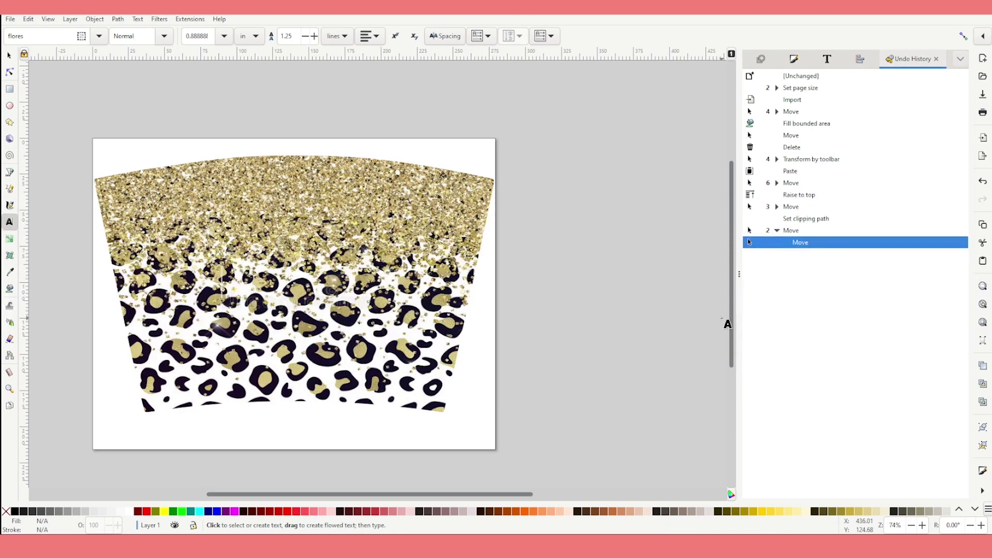
- Type 'hello', enlarge it to about 5.03 × 2.90 in and centre it on the leopard wrap
text(hello)
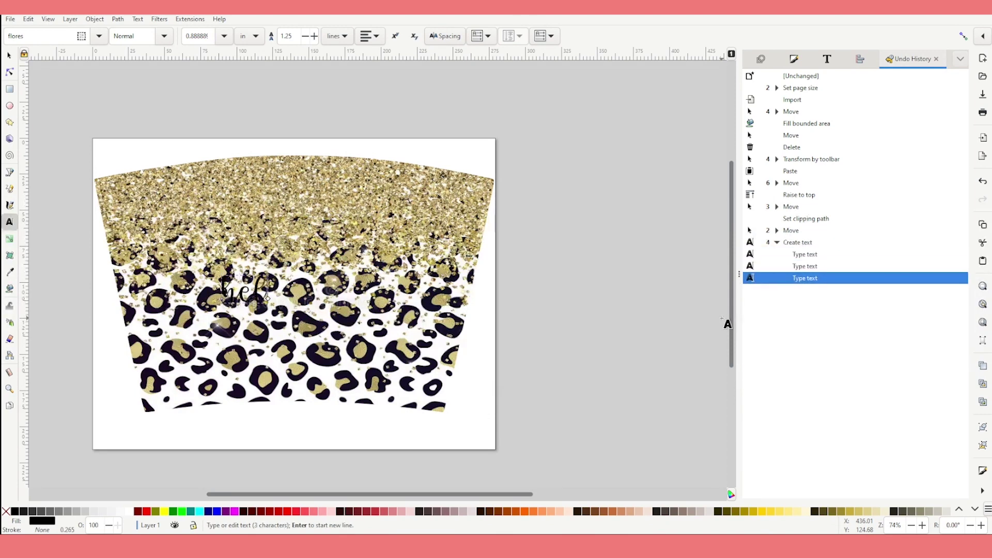
click(6, 57)
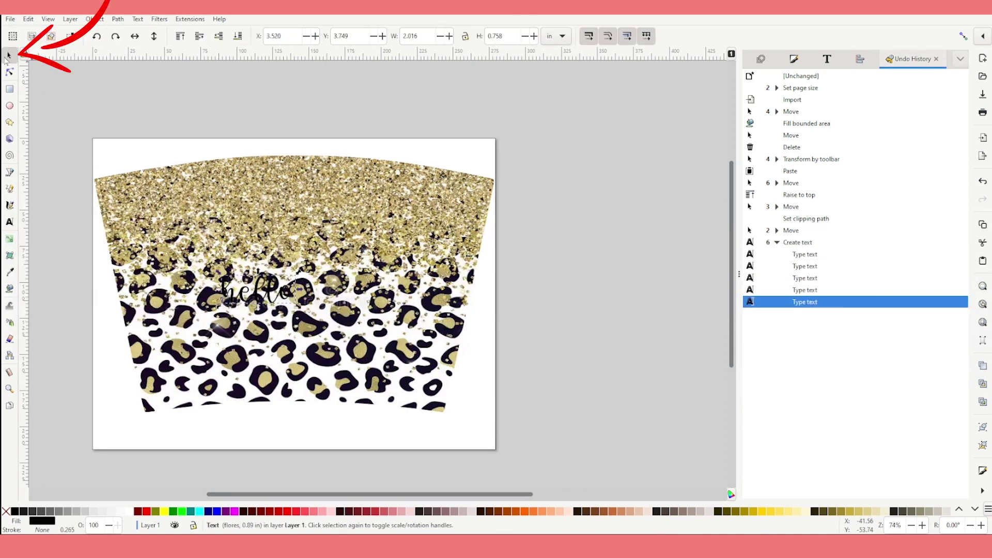
drag(305, 272, 407, 196)
drag(343, 256, 336, 292)
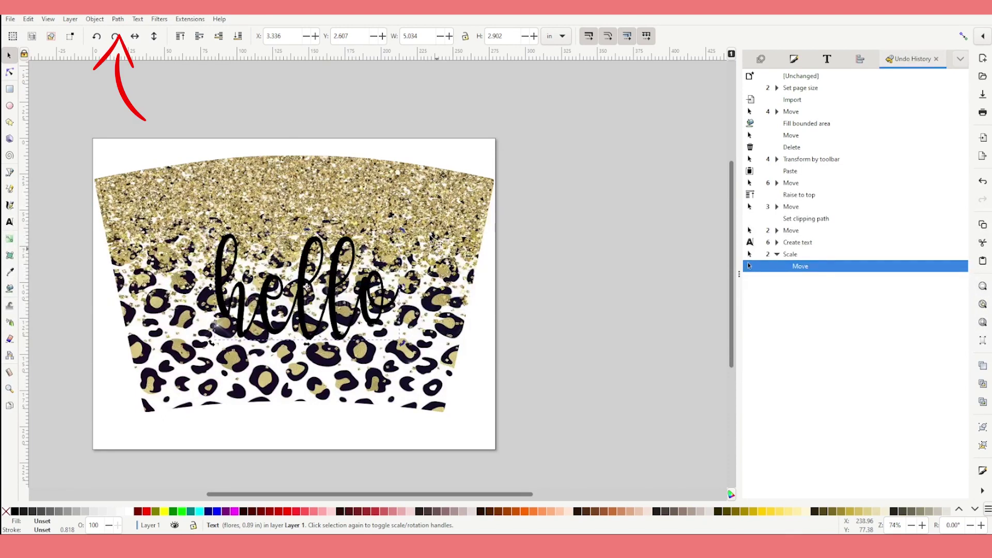
- Convert the 'hello' text to paths, ungroup the letters and union them into one shape
click(119, 20)
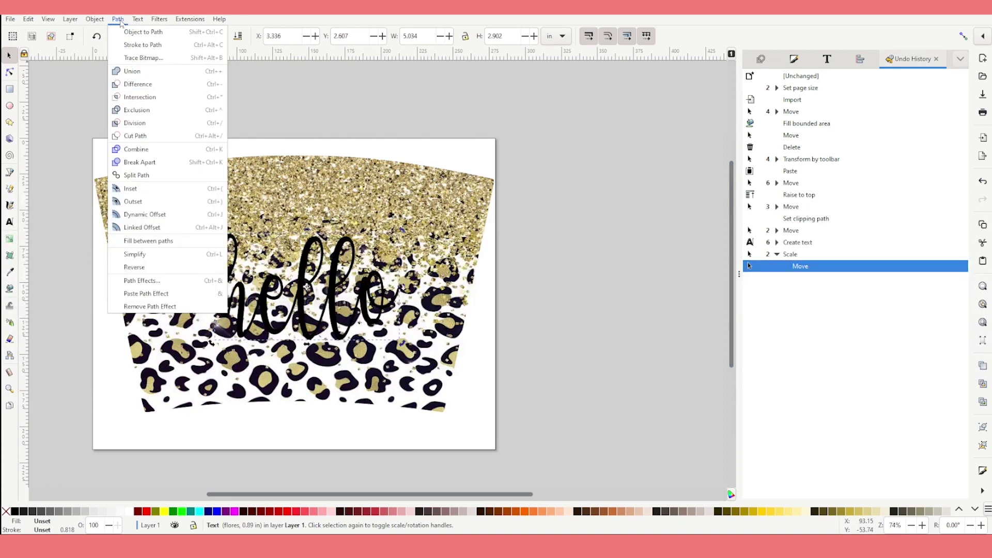
click(145, 33)
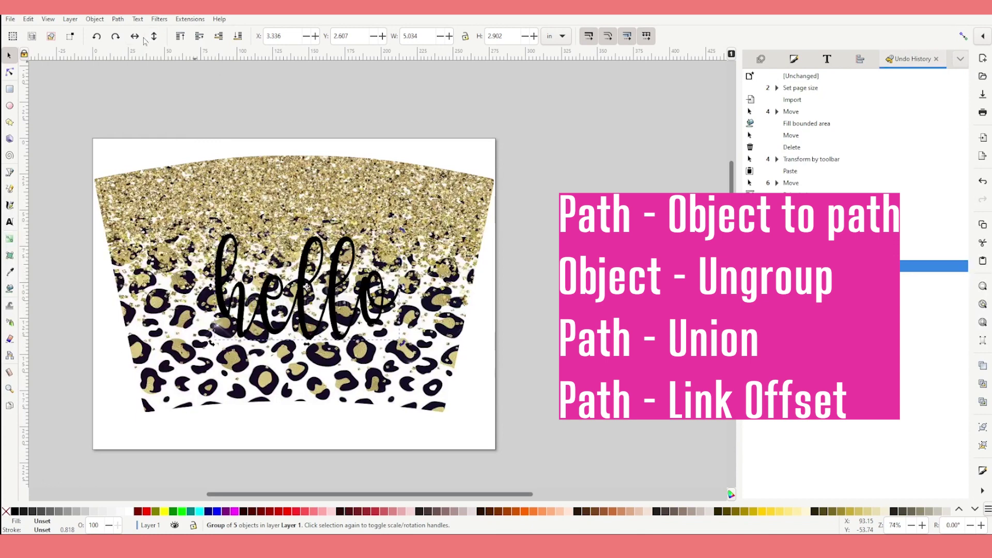
click(95, 19)
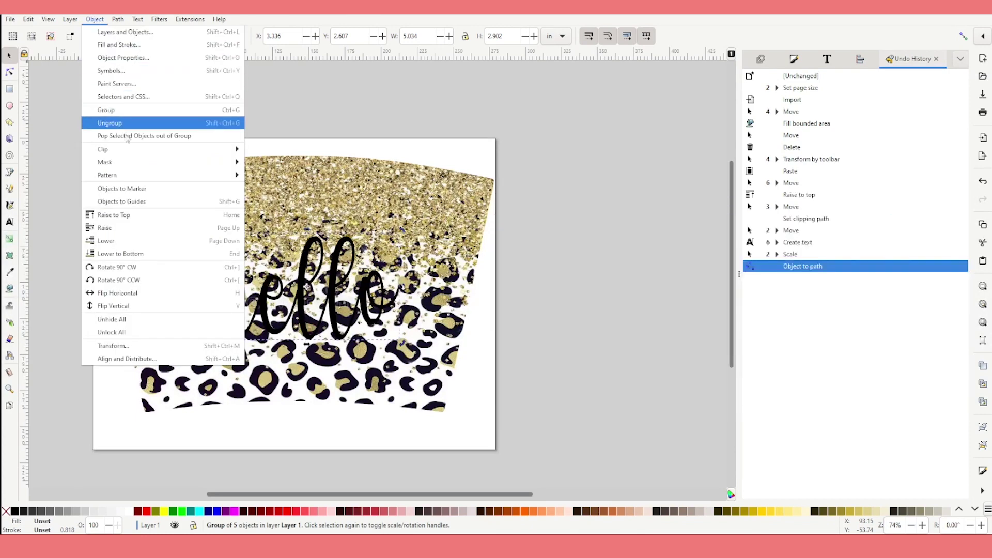
click(151, 124)
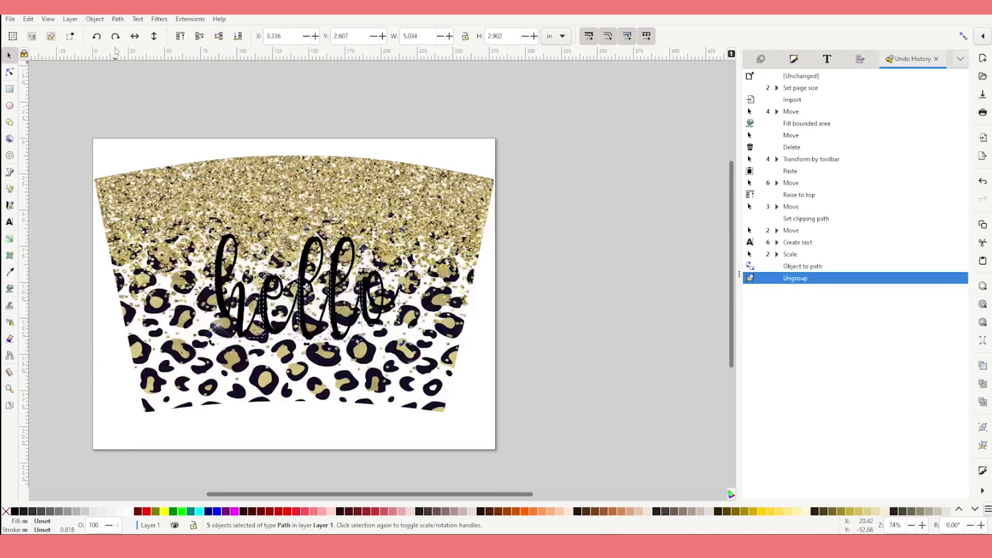
click(118, 20)
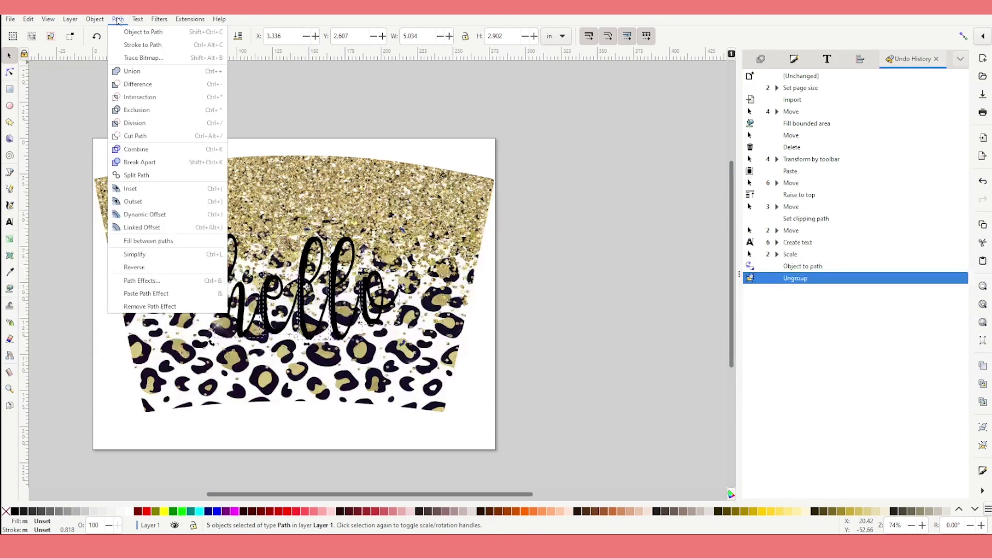
click(129, 72)
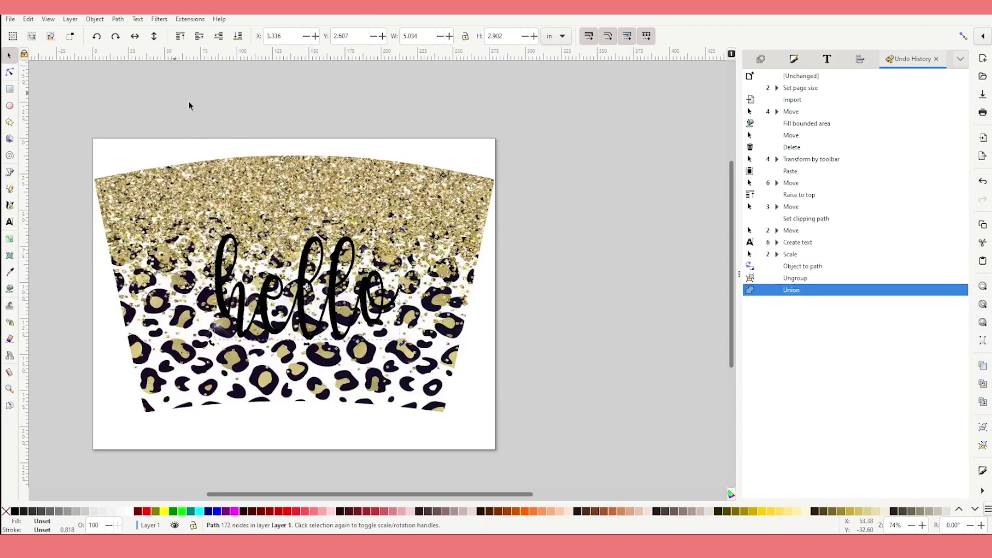
- Add a thickened linked offset behind 'hello' and fill it white as a border
click(117, 20)
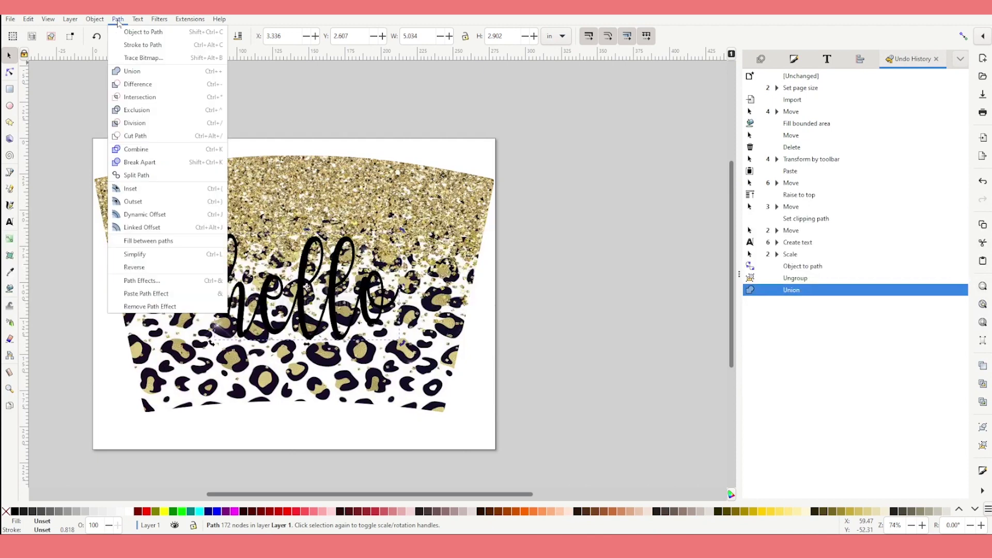
click(170, 227)
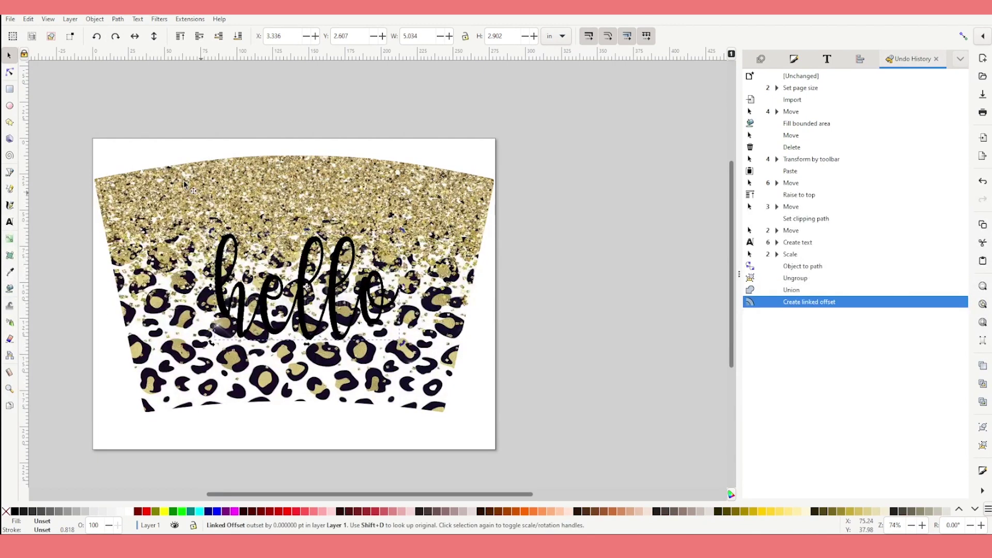
click(10, 73)
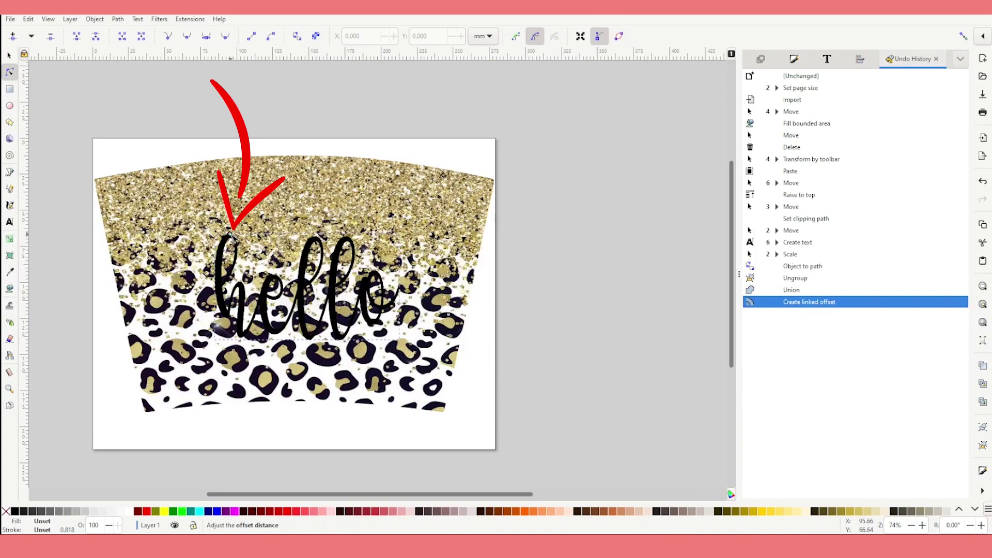
drag(231, 234, 230, 228)
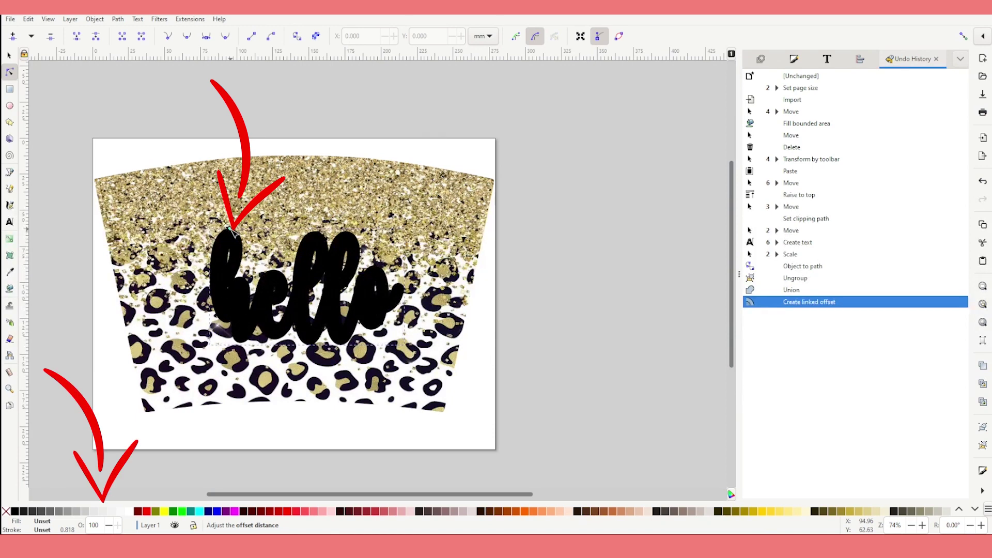
click(131, 511)
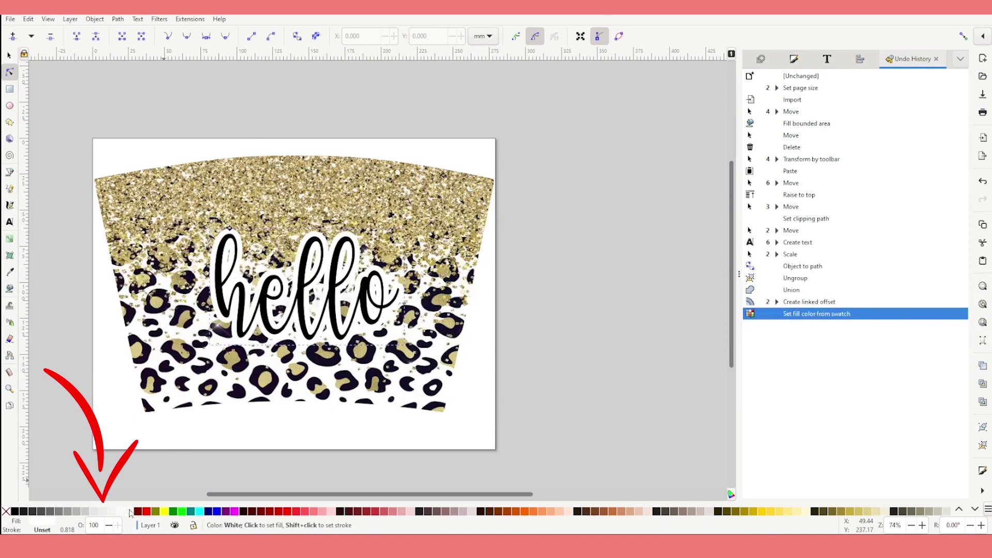
click(9, 55)
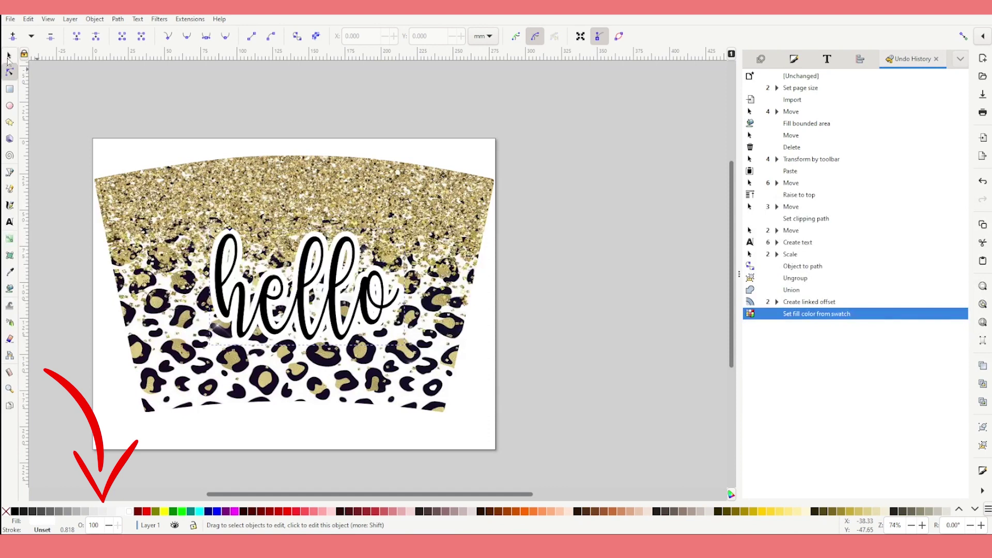
- Lower the leopard-glitter background, then group it with the outlined 'hello' lettering
click(216, 105)
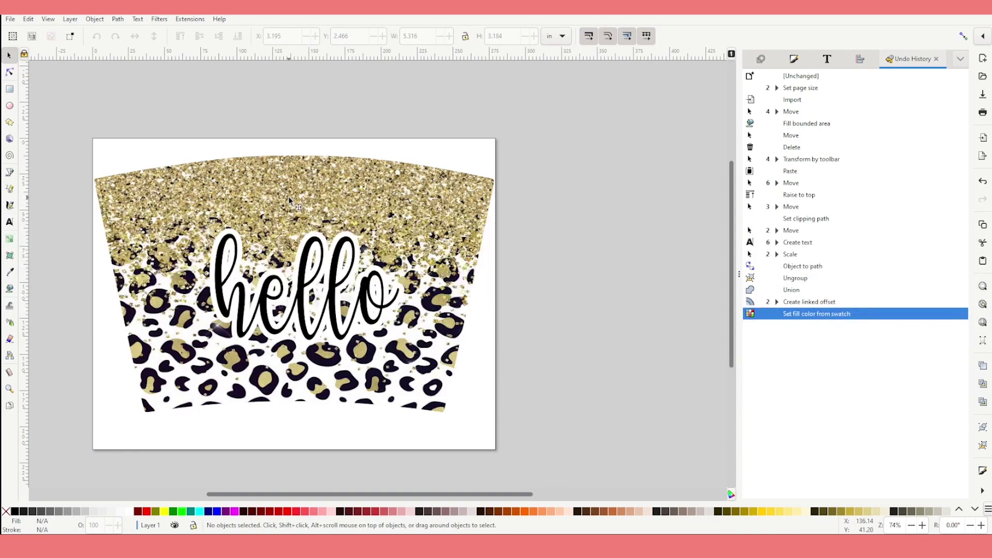
drag(402, 204, 402, 226)
click(196, 144)
drag(66, 135, 522, 458)
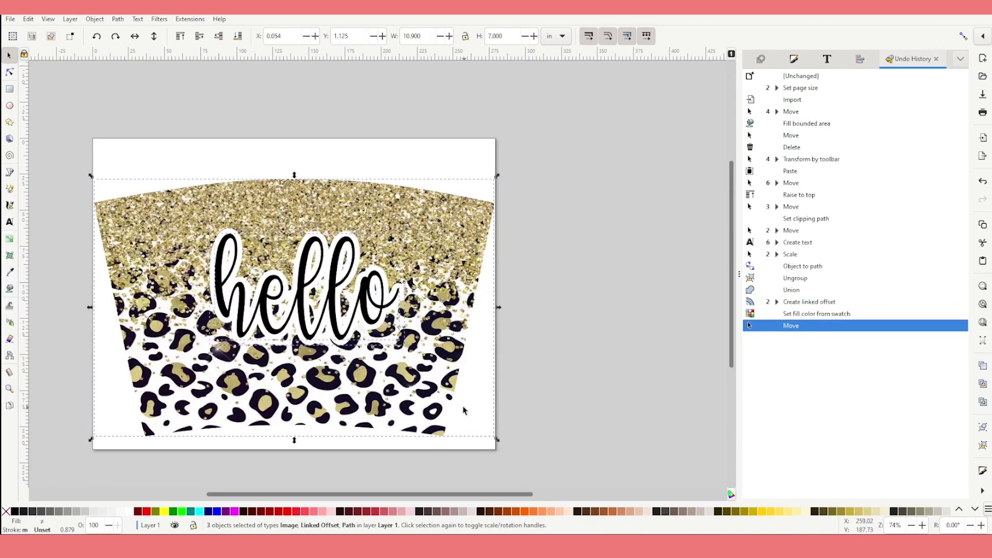
right_click(324, 272)
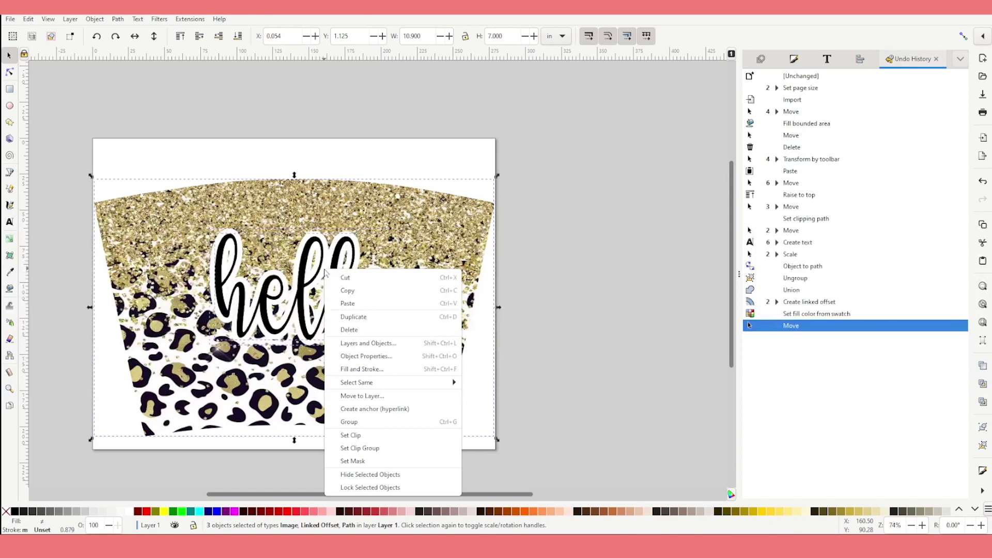
click(374, 423)
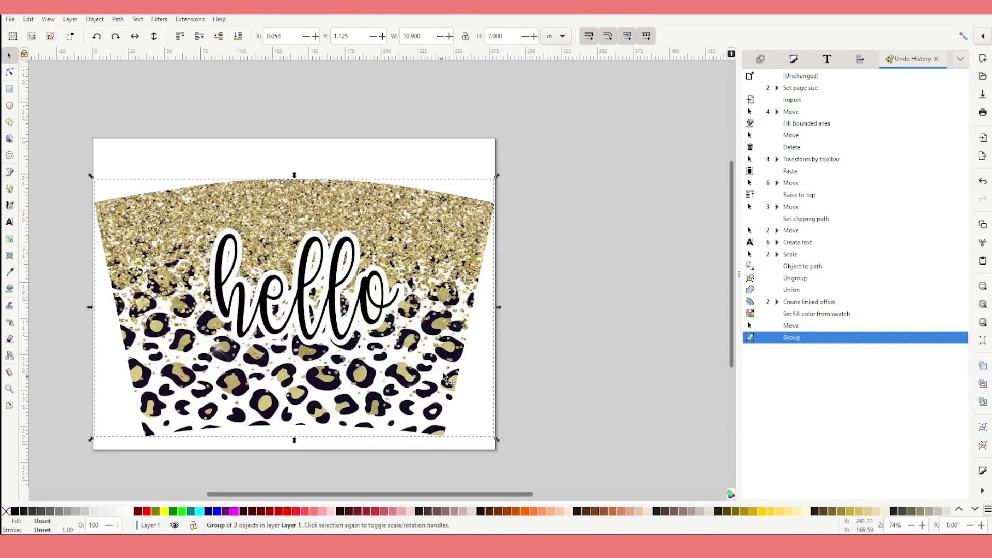
- Raise the grouped leopard design and position the grey cup template on the page
drag(367, 290, 364, 277)
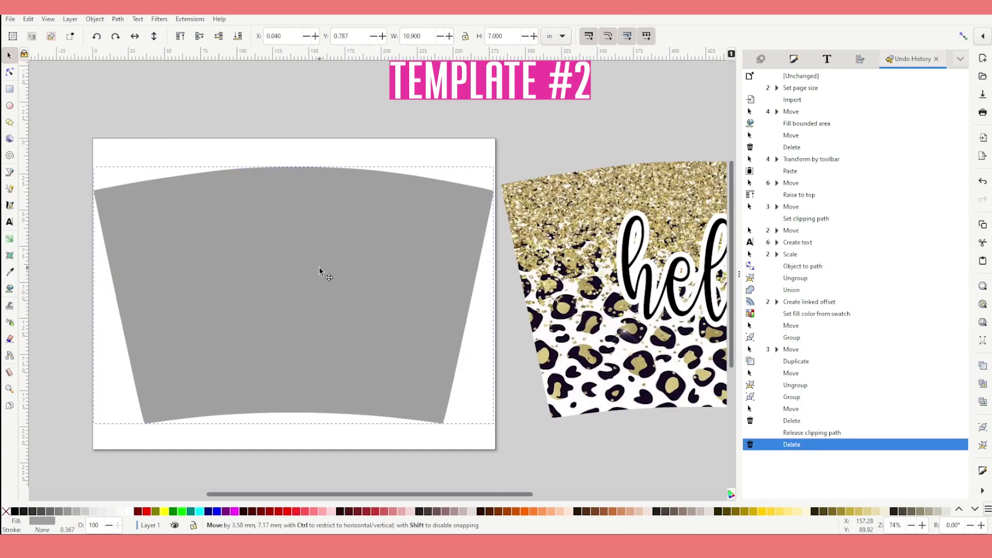
drag(318, 267, 325, 273)
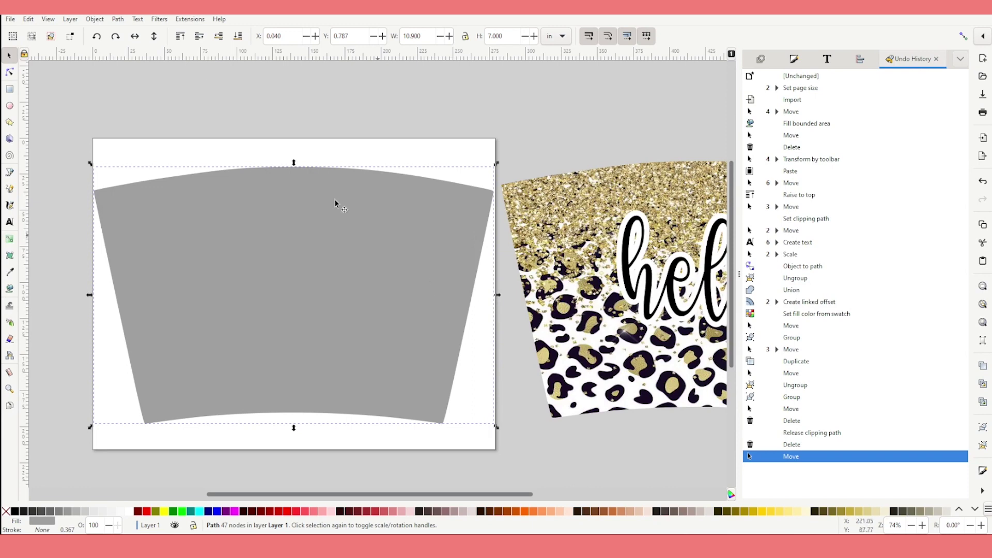
click(11, 19)
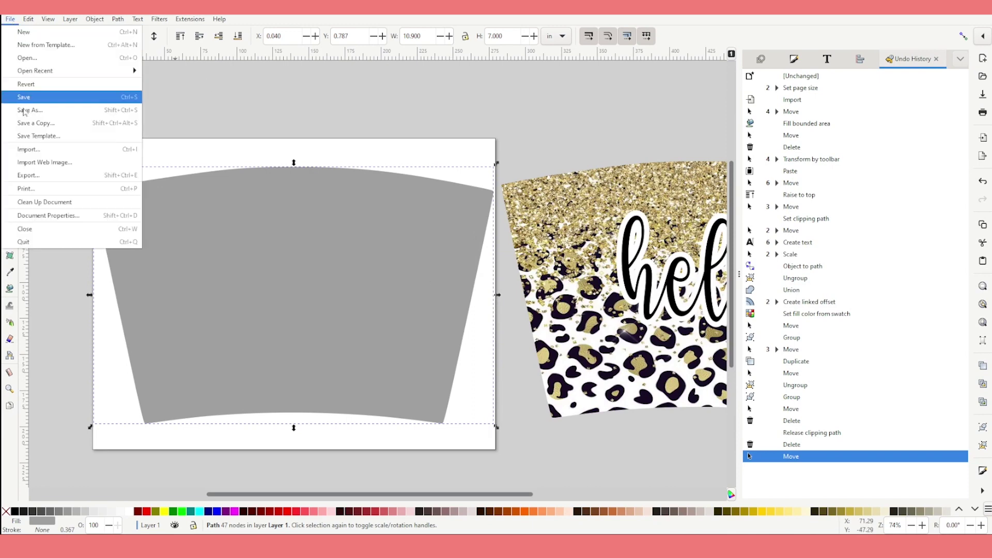
- Import the Bouquet_14 image from the tropical watercolor bouquets clip-art folder
click(58, 150)
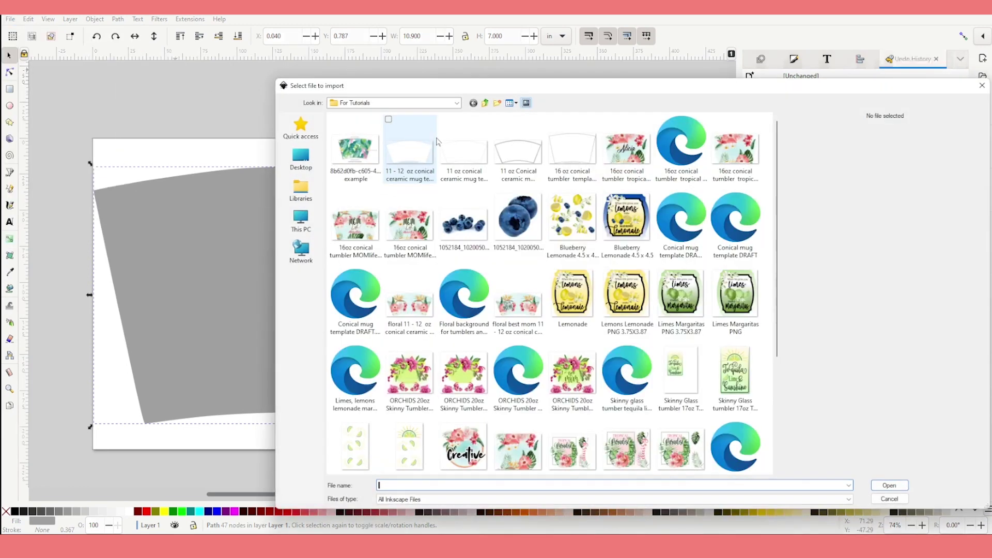
key(BackSpace)
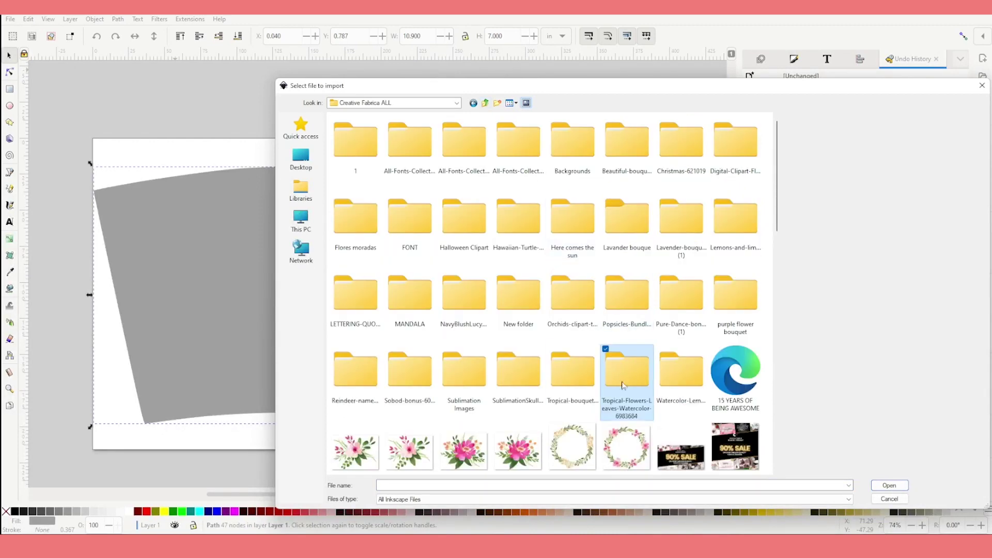
double_click(574, 377)
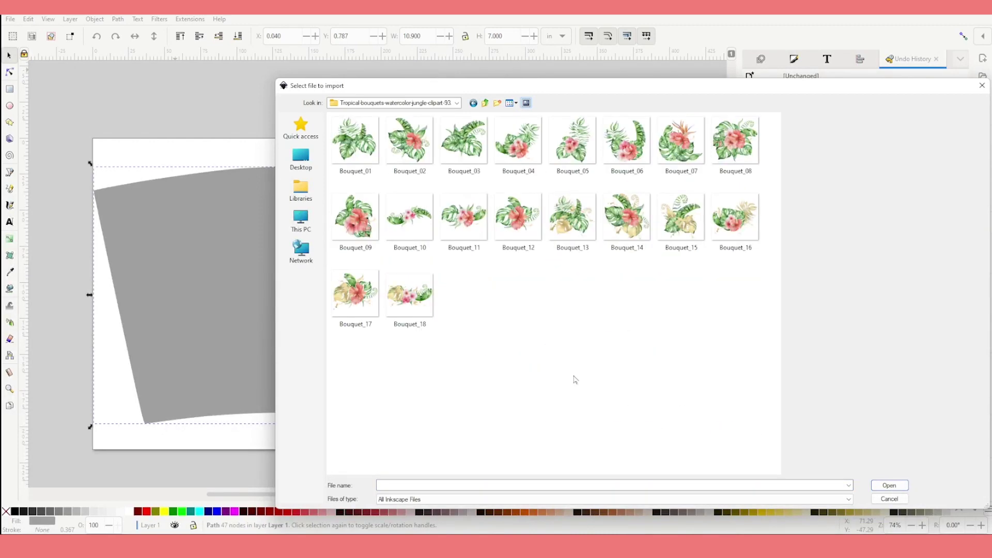
click(364, 230)
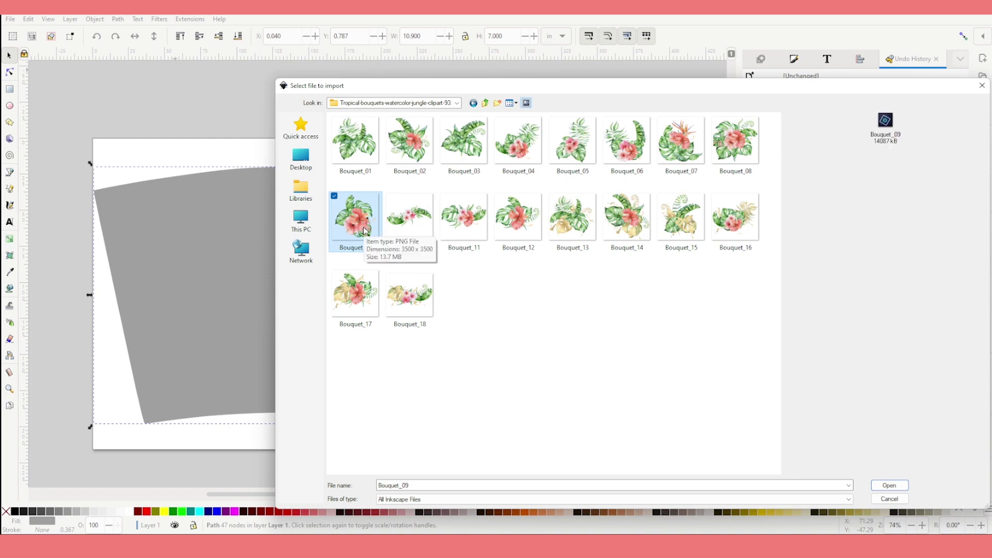
click(621, 251)
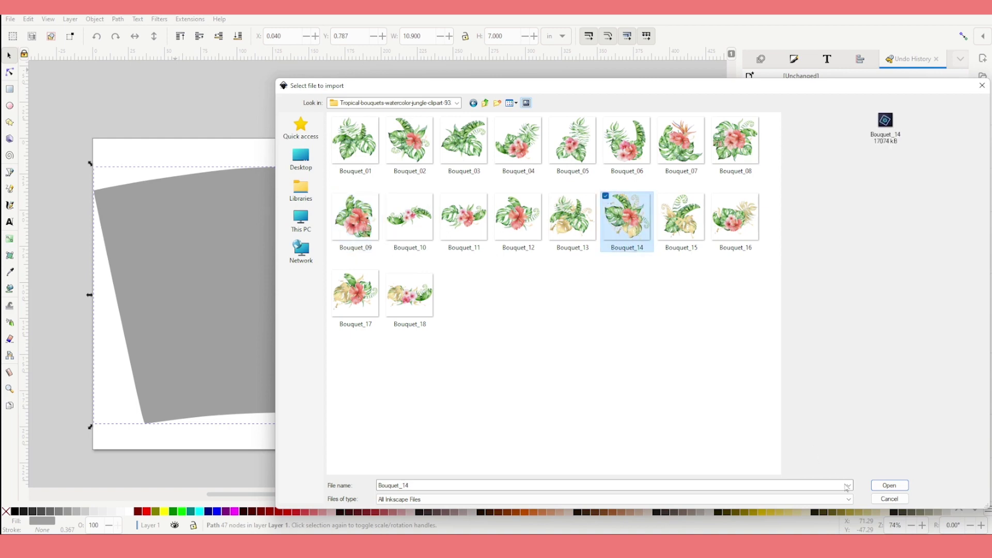
click(892, 486)
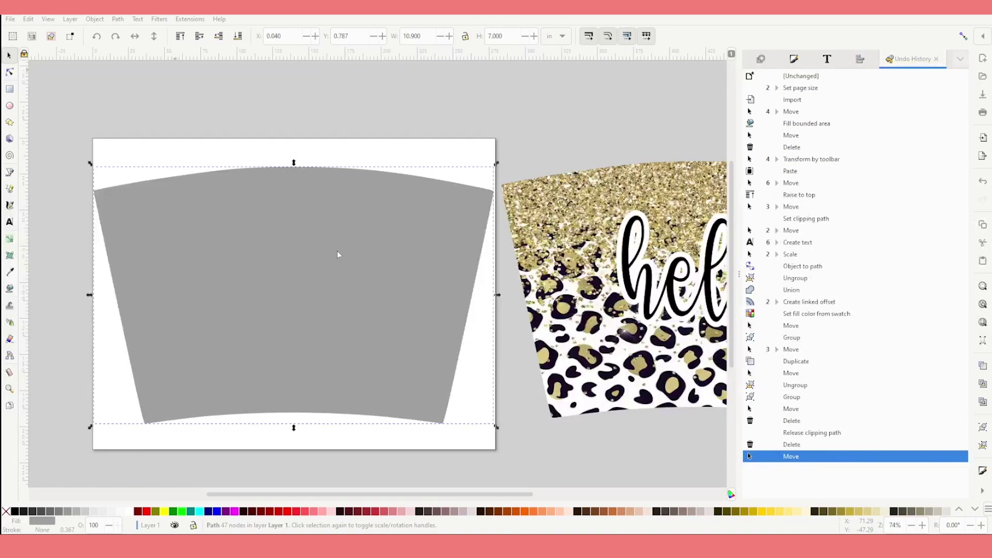
- Embed the first bouquet on the wrap's left side, enlarged about 120% and tilted about 3°
key(ctrl+v)
click(190, 175)
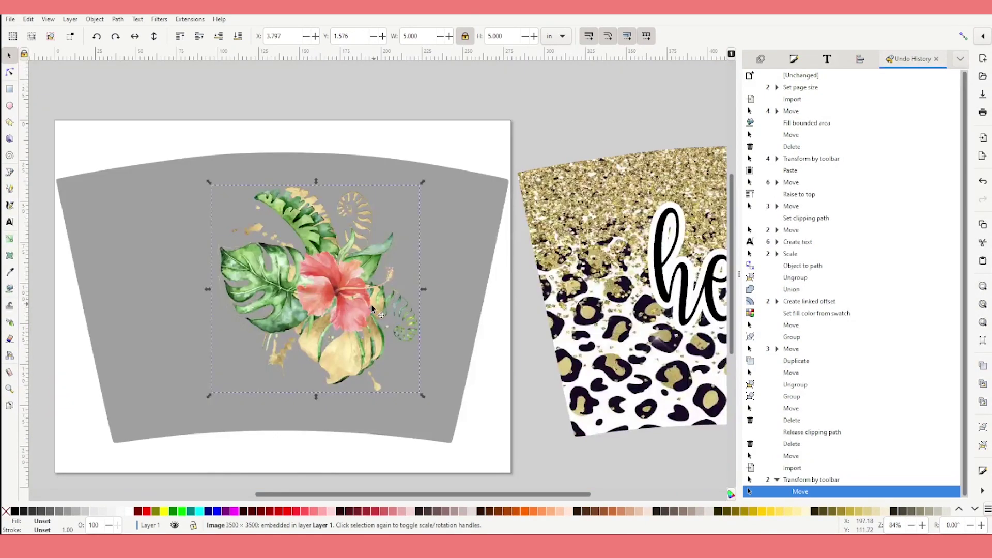
drag(310, 287, 219, 292)
drag(288, 383, 327, 429)
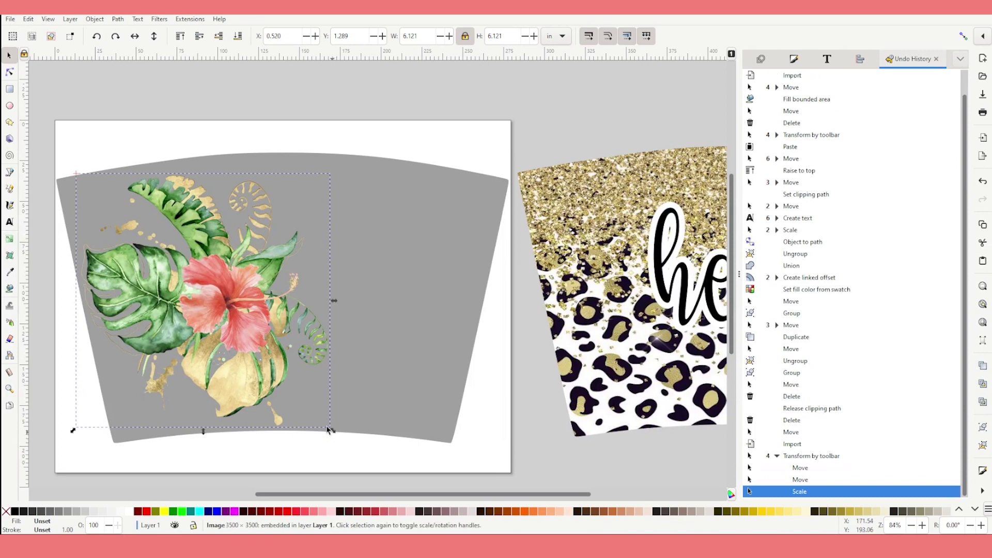
drag(203, 171, 195, 158)
click(421, 105)
click(286, 301)
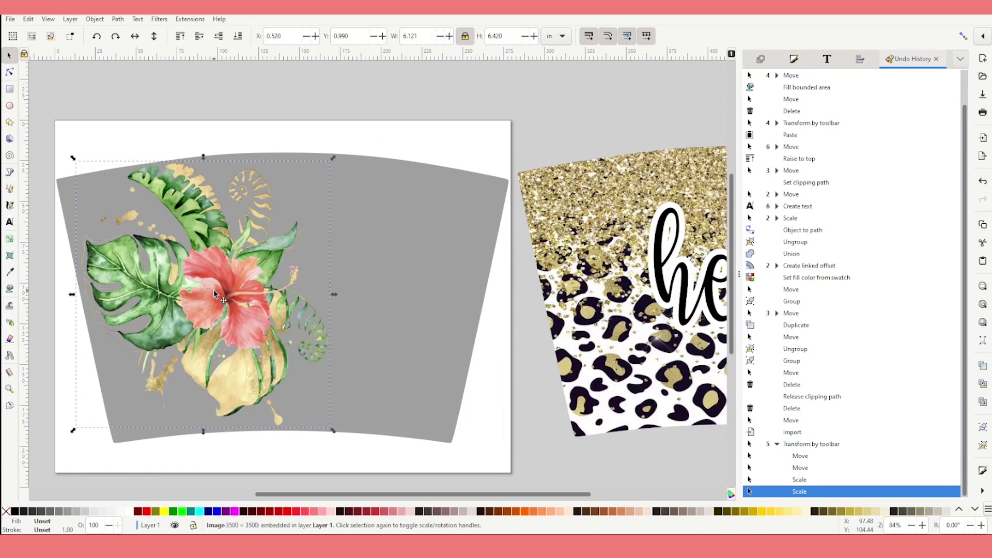
drag(335, 160, 334, 177)
drag(197, 210, 197, 225)
- Place the second bouquet on the wrap's right side, enlarged to 6.221 × 6.221 in
click(12, 19)
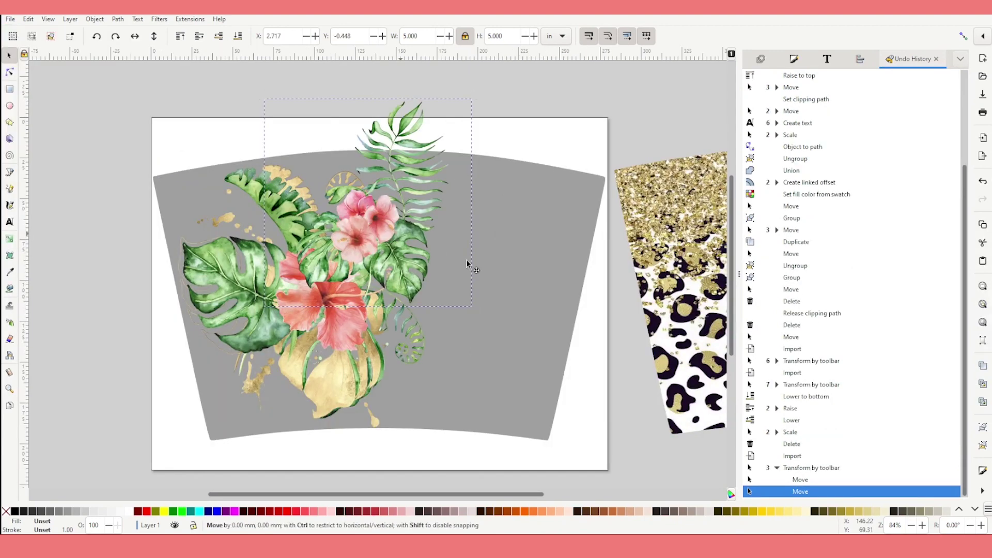
drag(467, 263, 532, 424)
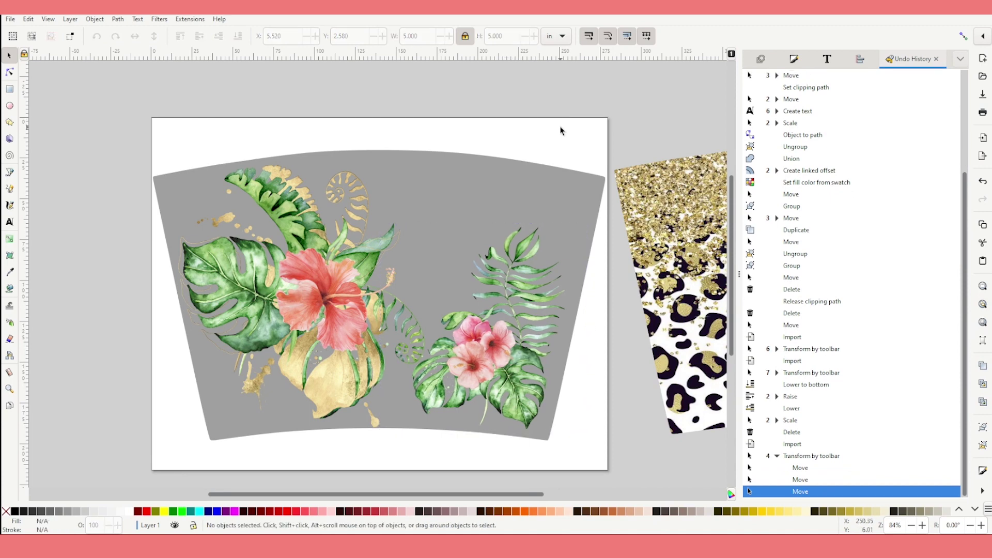
drag(591, 221, 616, 141)
drag(554, 209, 539, 211)
click(606, 102)
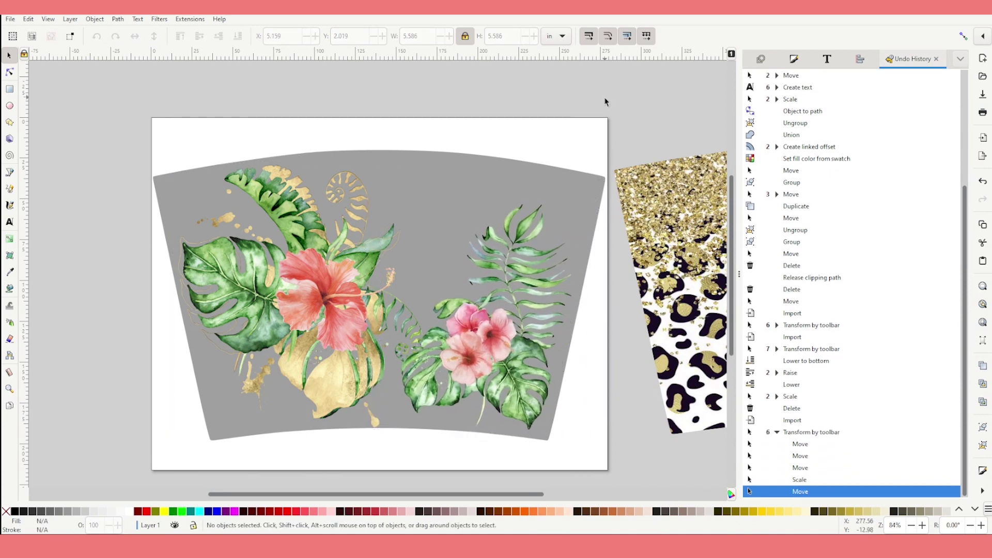
click(541, 265)
drag(362, 199, 333, 133)
click(594, 129)
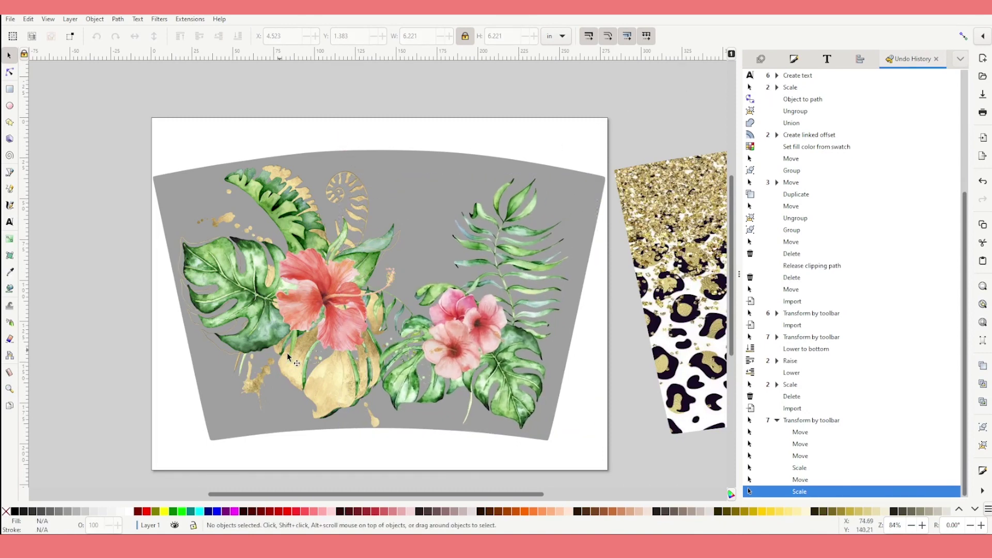
drag(505, 234, 519, 235)
click(605, 118)
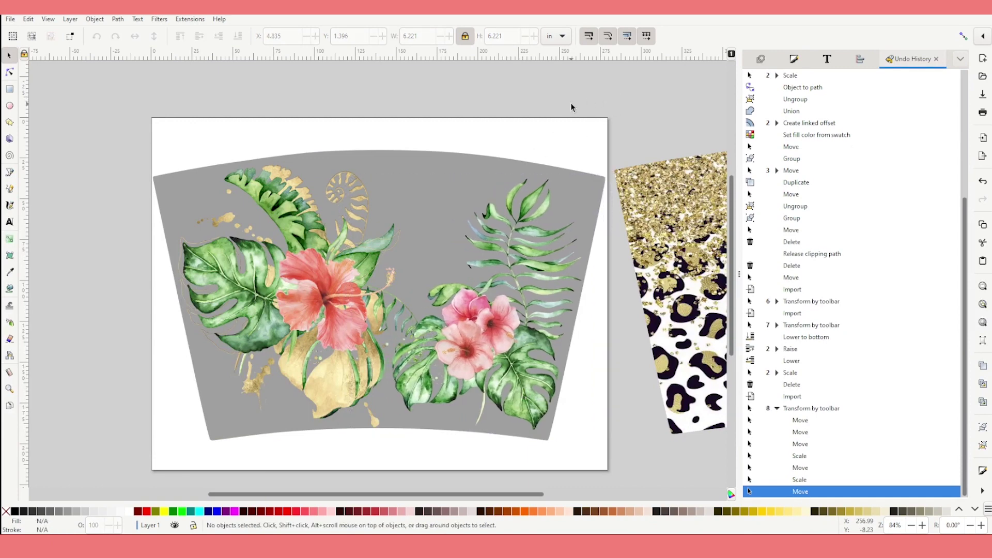
click(425, 164)
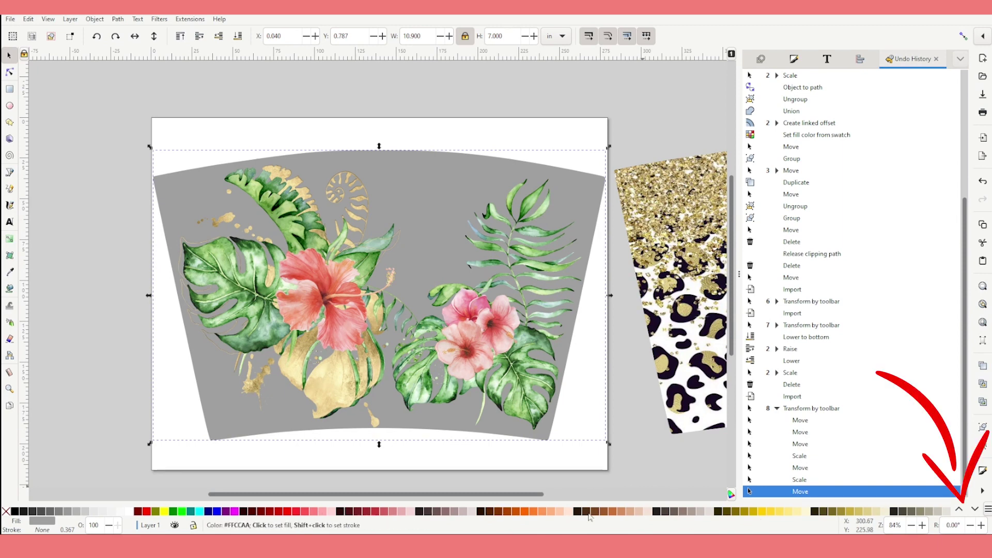
click(974, 510)
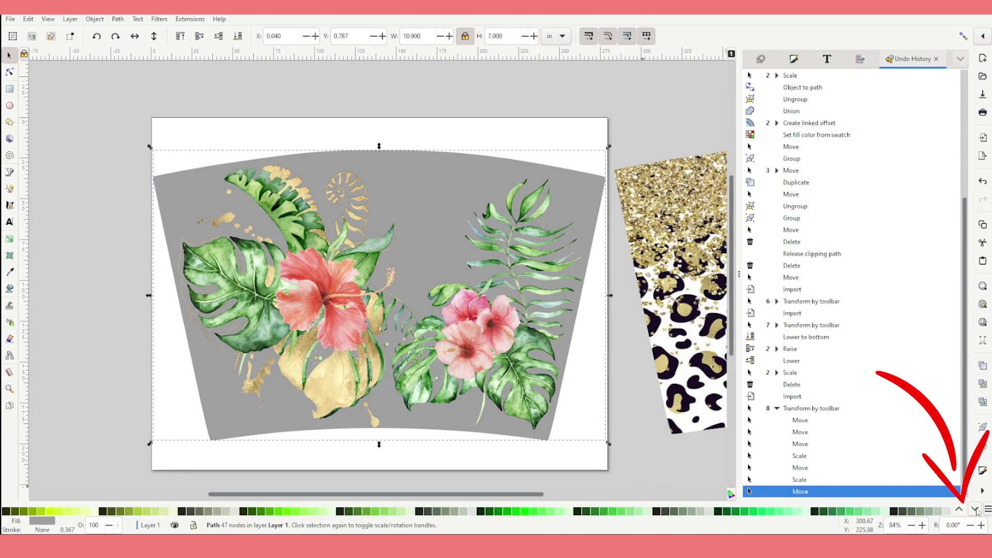
- Fill the grey wrap shape with pale mint green #D7F4E3 from the palette
click(974, 509)
click(974, 509)
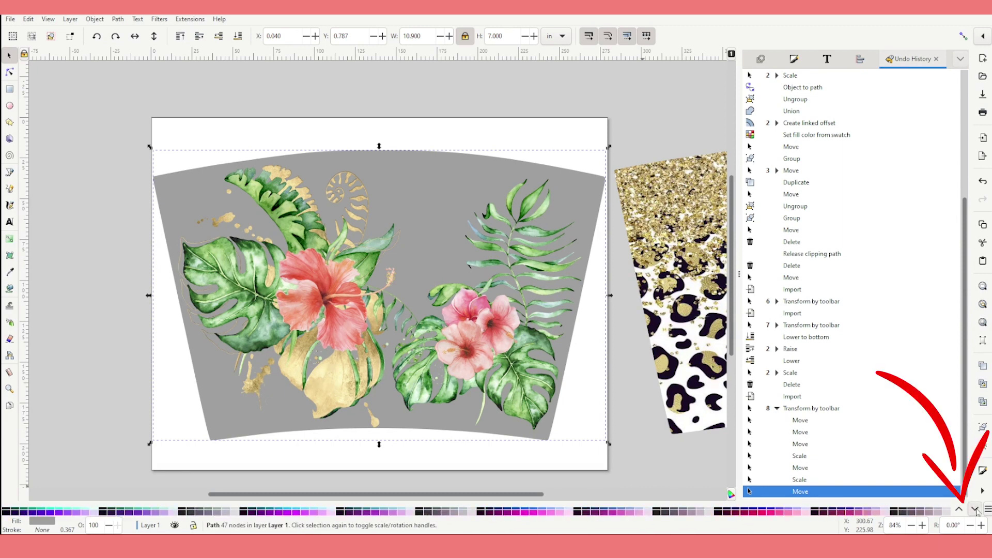
click(974, 509)
click(974, 509)
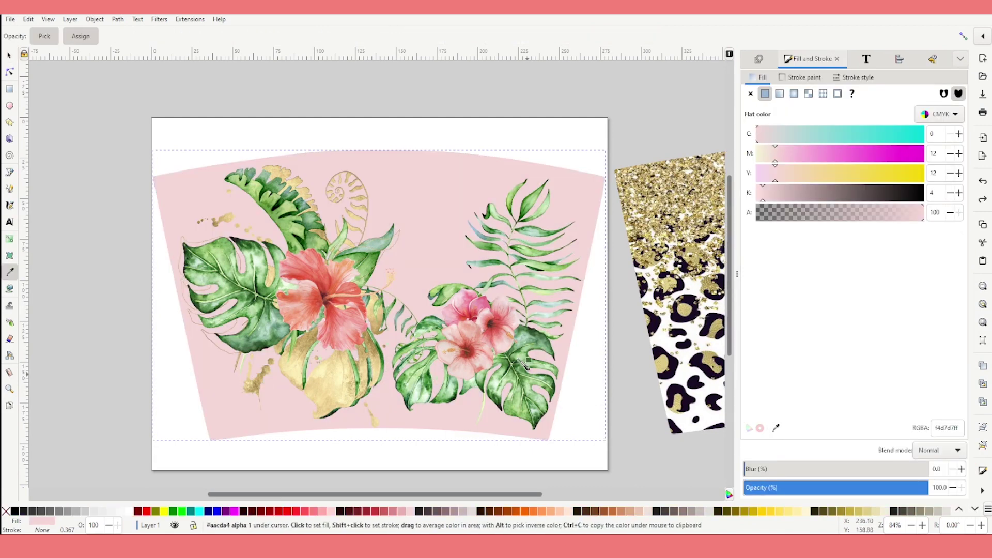
click(506, 354)
key(s)
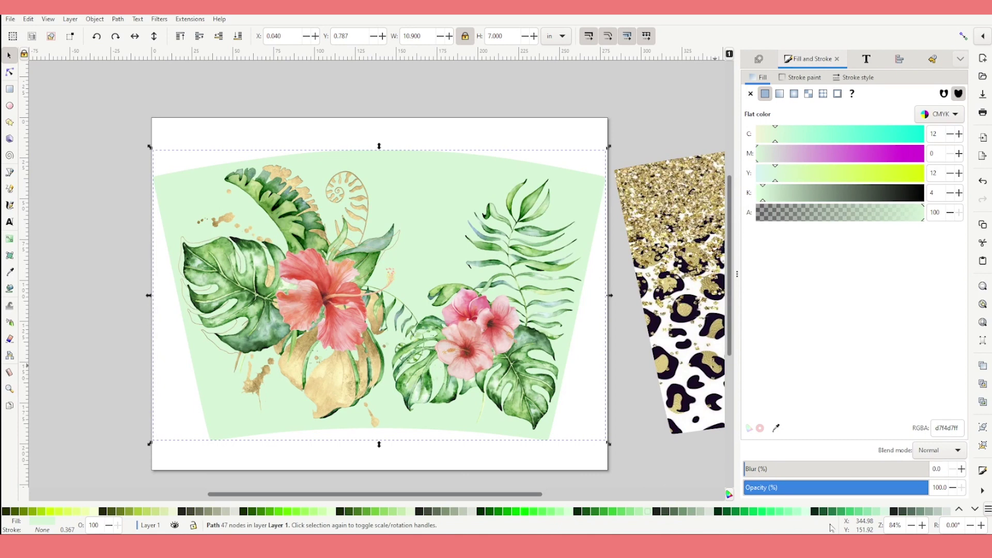
click(887, 514)
- Group the mint wrap shape with both floral bouquets
key(Escape)
drag(117, 116, 618, 492)
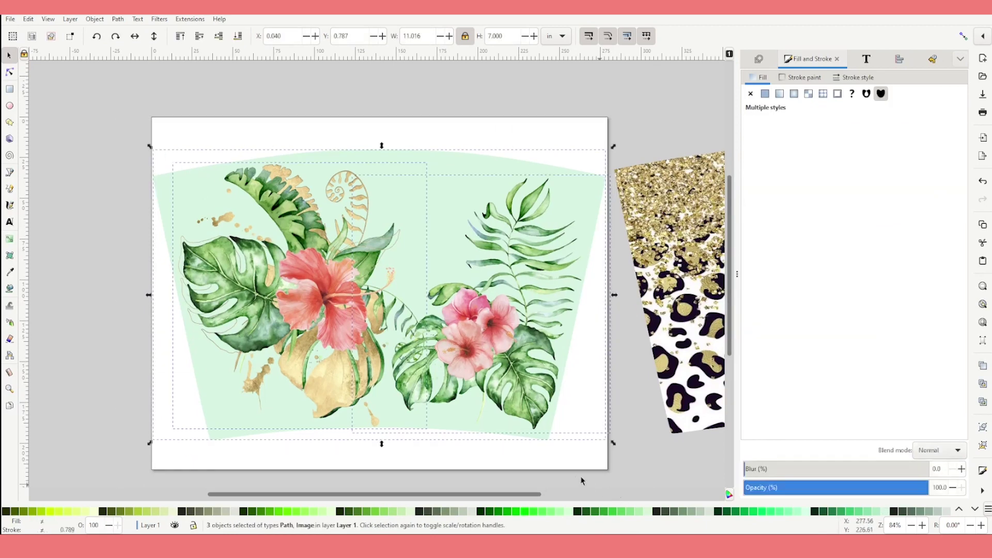
right_click(443, 374)
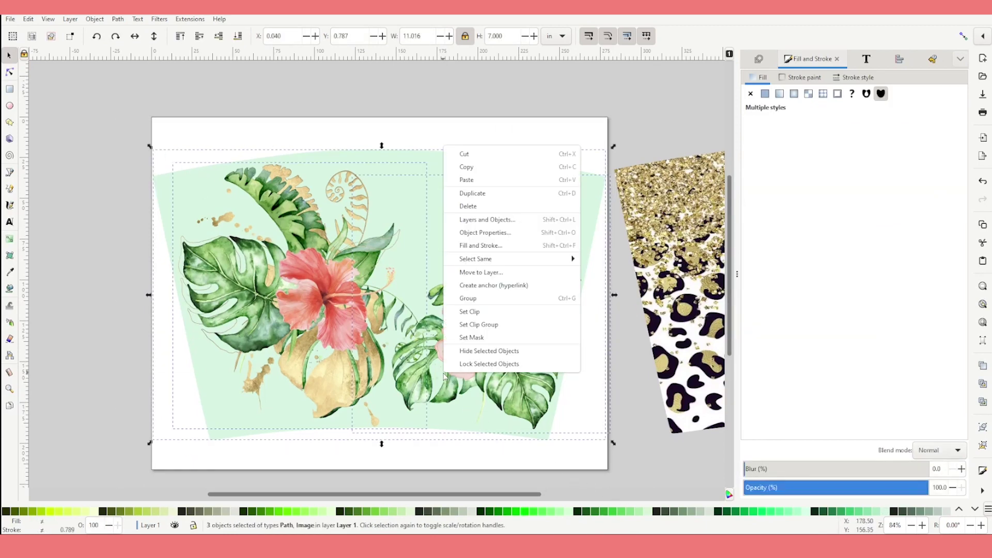
click(477, 298)
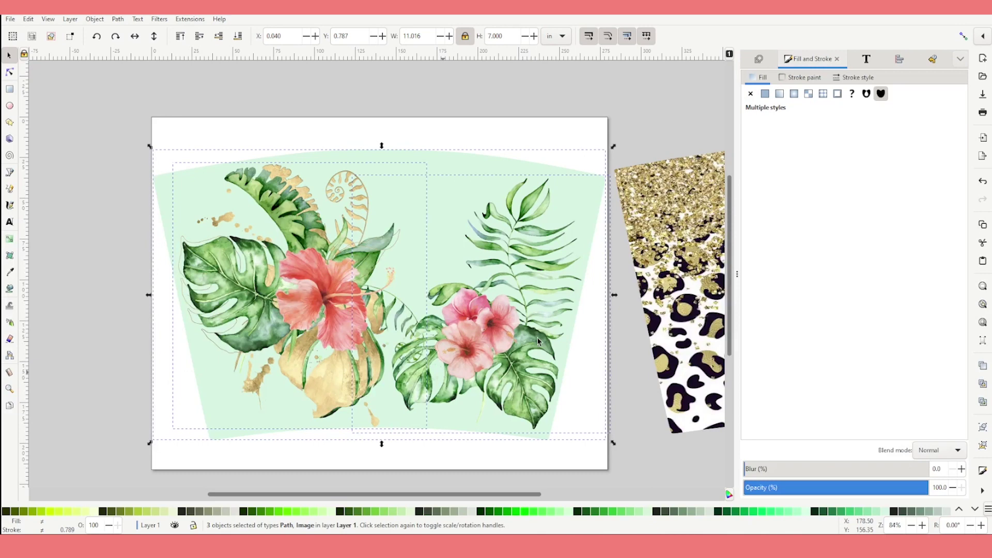
click(646, 450)
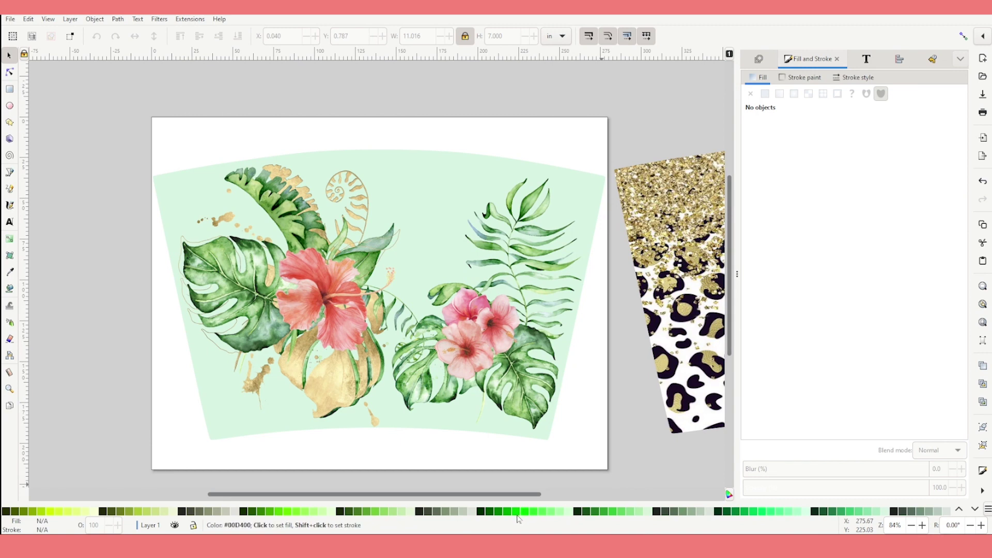
- Duplicate the white outline and black 'hello' lettering onto the floral page and group them
scroll(511, 495, right, 5)
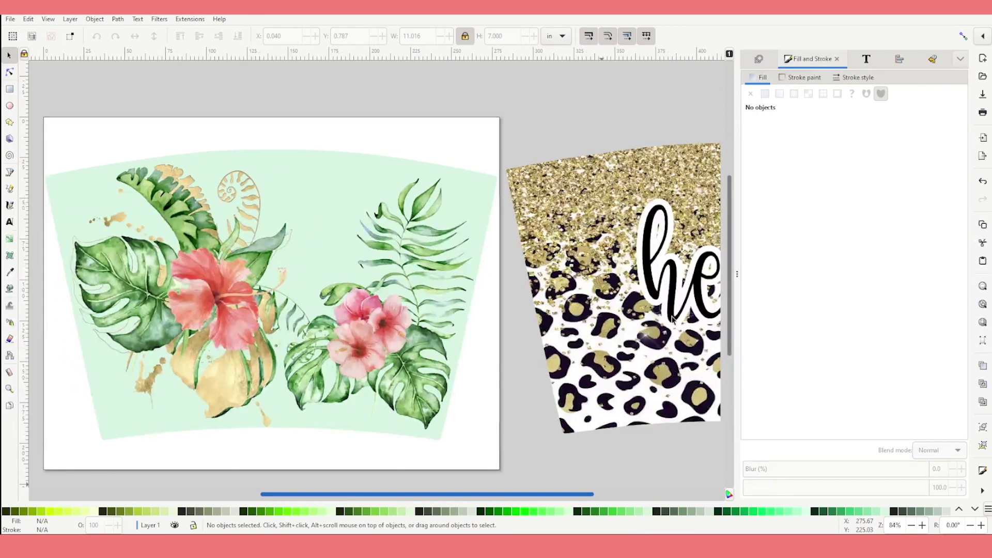
scroll(671, 310, right, 1)
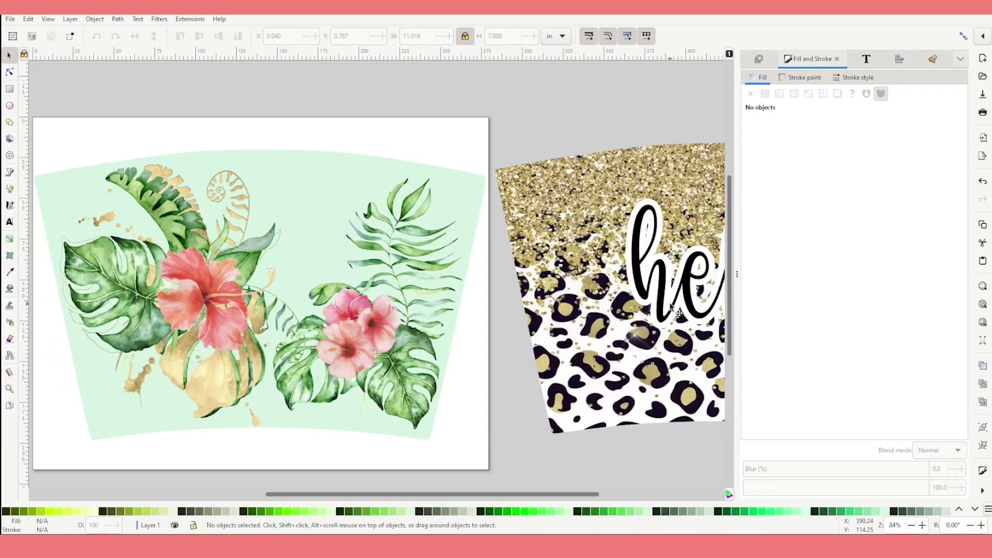
click(673, 308)
scroll(530, 491, left, 3)
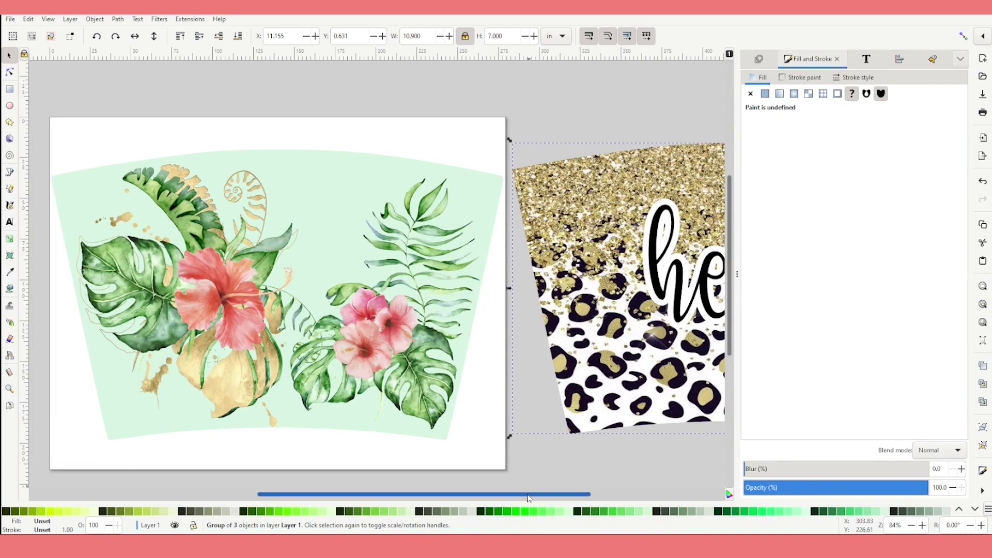
scroll(582, 469, right, 7)
click(629, 290)
key(ctrl+d)
drag(629, 290, 408, 391)
right_click(630, 289)
click(643, 338)
drag(636, 310, 429, 408)
drag(277, 95, 549, 508)
right_click(442, 283)
click(511, 336)
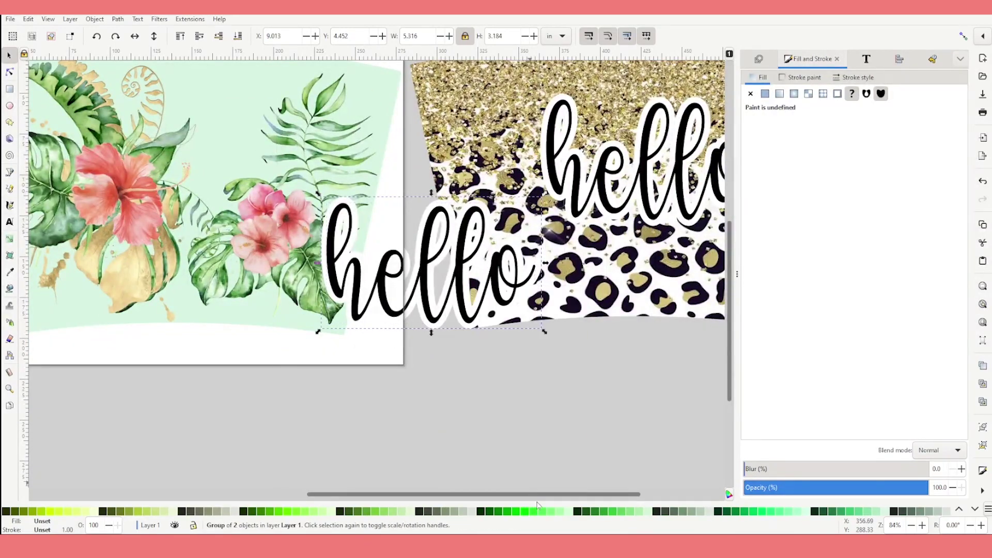
- Scale the hello group to about 3.44 × 2.22 in at the upper centre, tilted about 4°
scroll(543, 328, left, 5)
drag(624, 361, 392, 269)
drag(516, 315, 444, 266)
drag(372, 238, 419, 214)
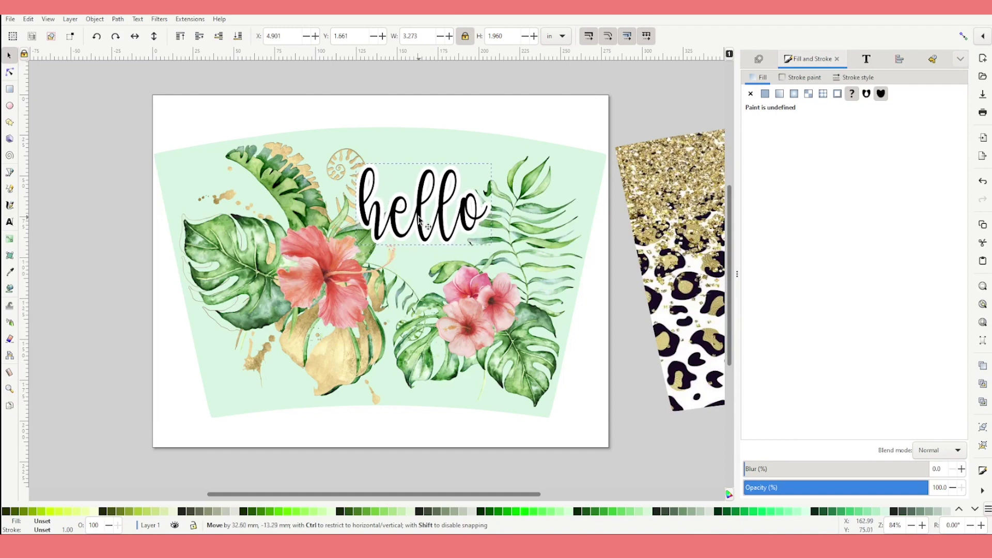
drag(491, 250, 502, 253)
click(471, 226)
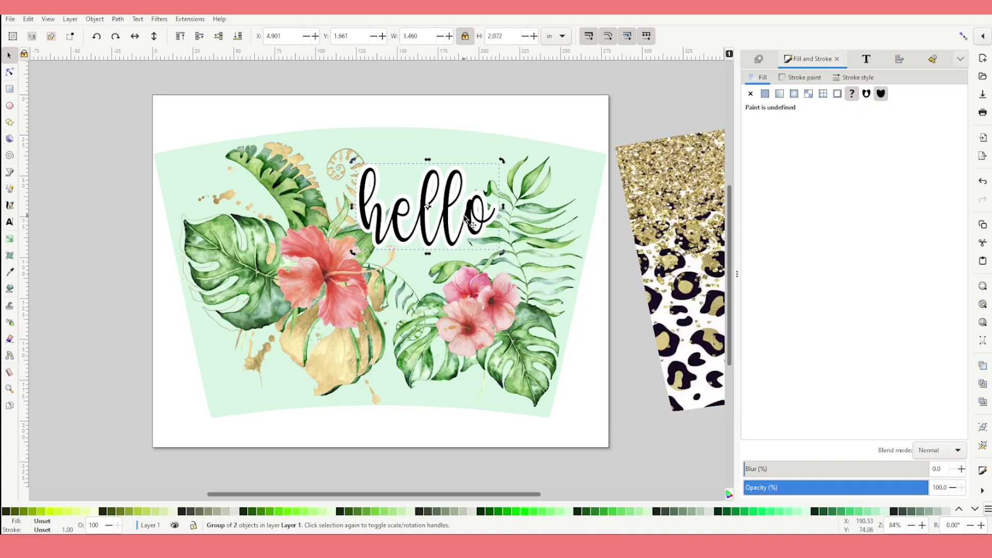
drag(501, 162, 505, 169)
click(568, 93)
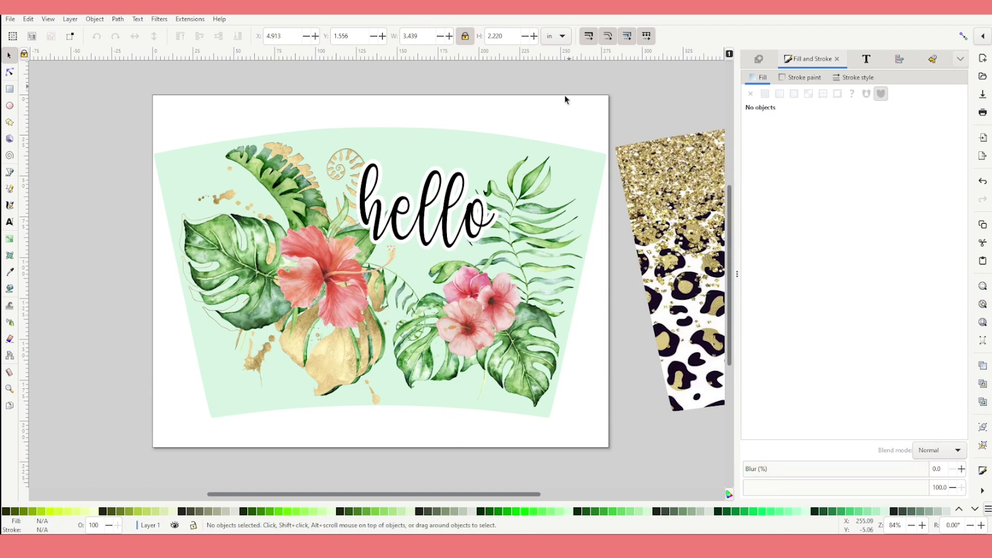
click(467, 230)
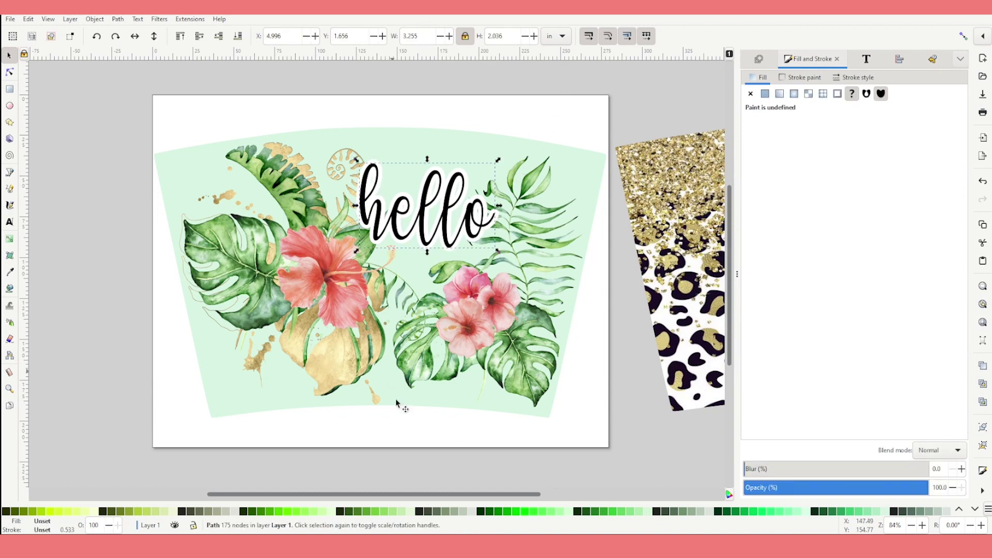
click(958, 512)
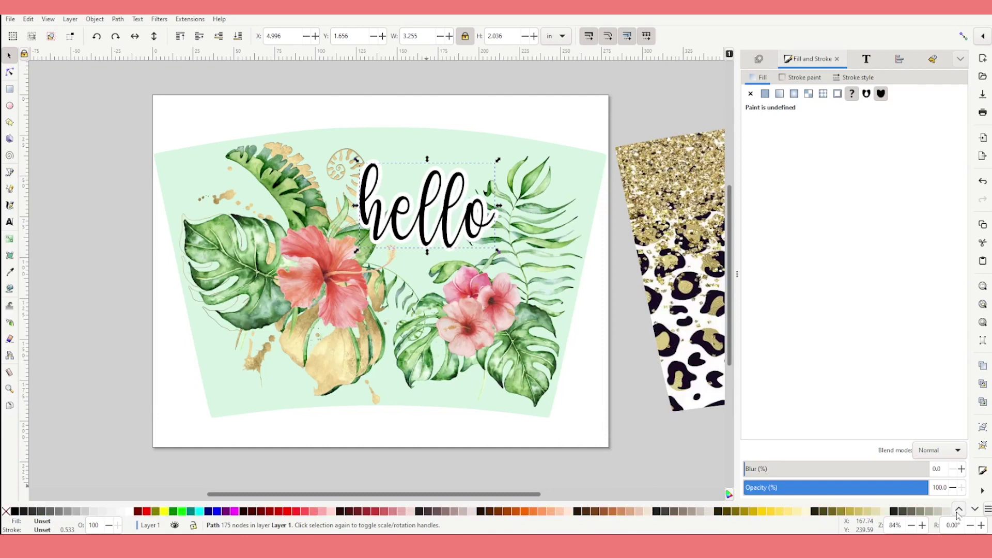
click(315, 517)
click(775, 428)
click(468, 297)
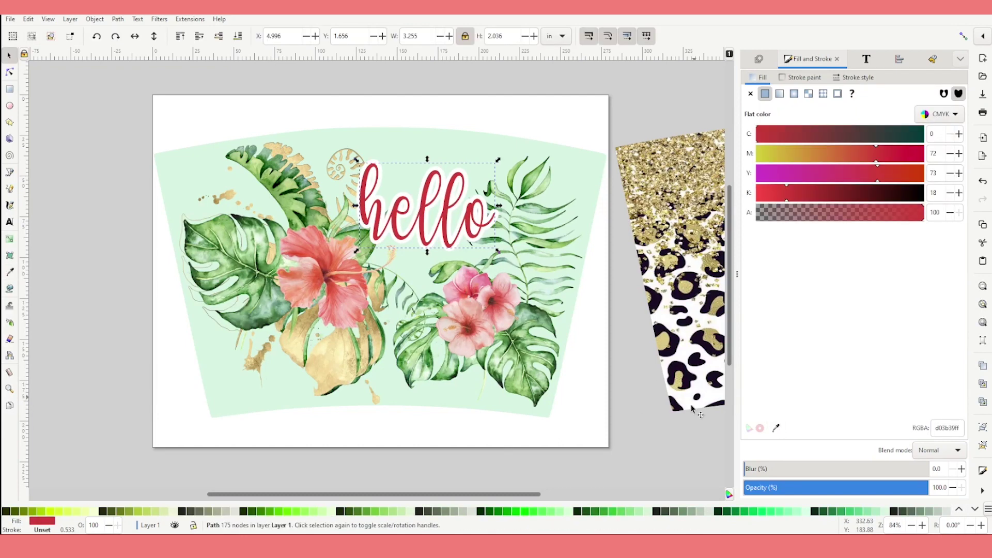
click(685, 471)
click(958, 510)
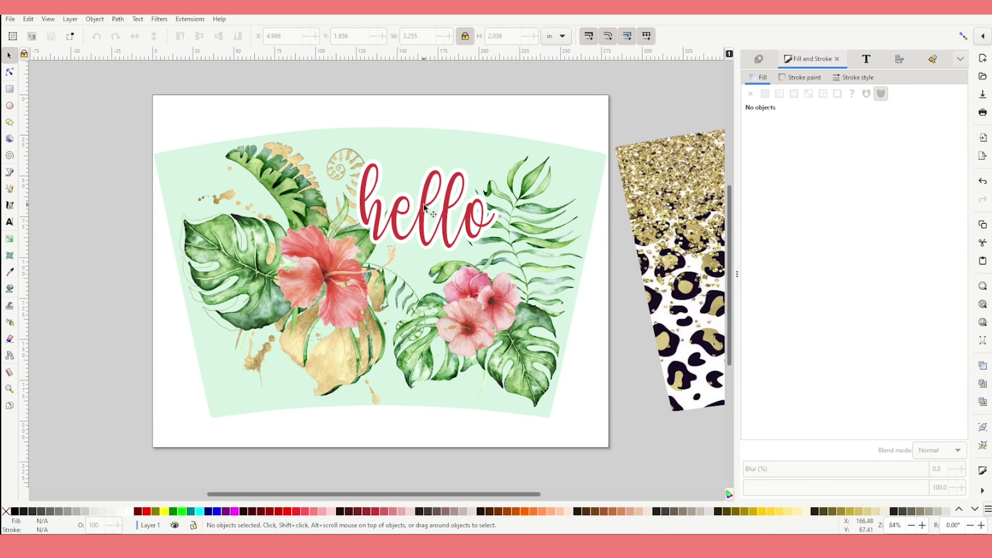
mouse_move(497, 493)
mouse_down()
mouse_move(638, 494)
mouse_move(478, 493)
mouse_move(644, 492)
mouse_move(513, 496)
mouse_up()
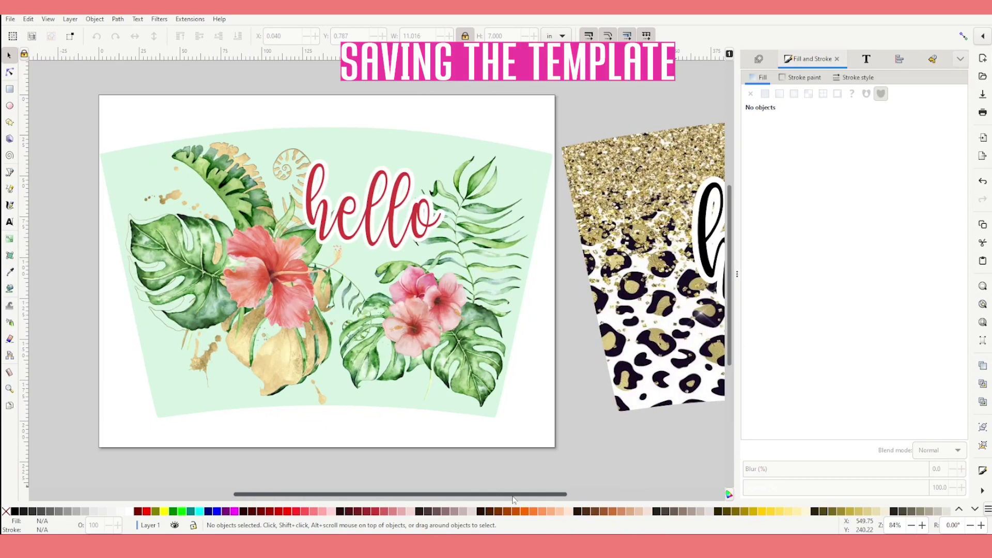
- Save the document as Inkscape SVG named 'Plantilla para tumbler conico de 16oz'
click(364, 223)
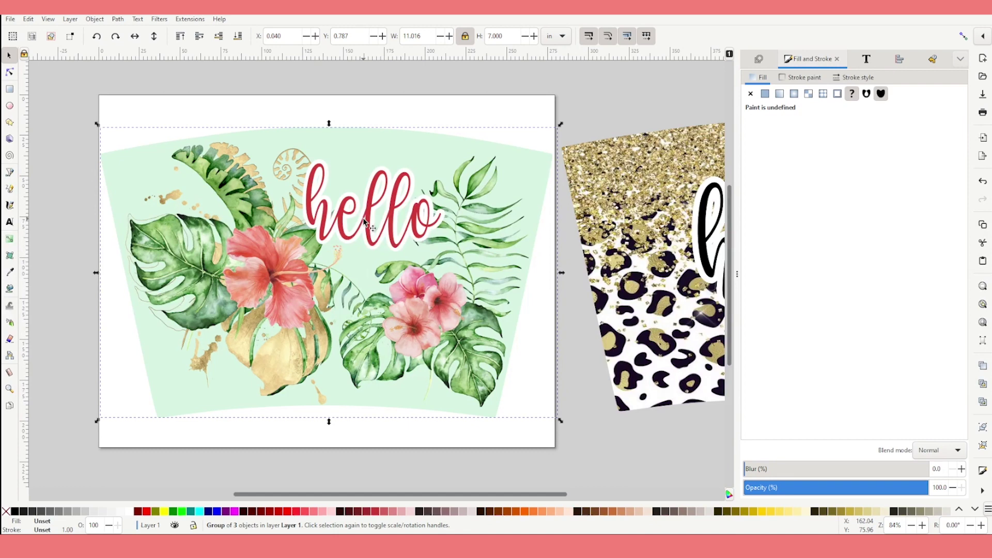
click(11, 20)
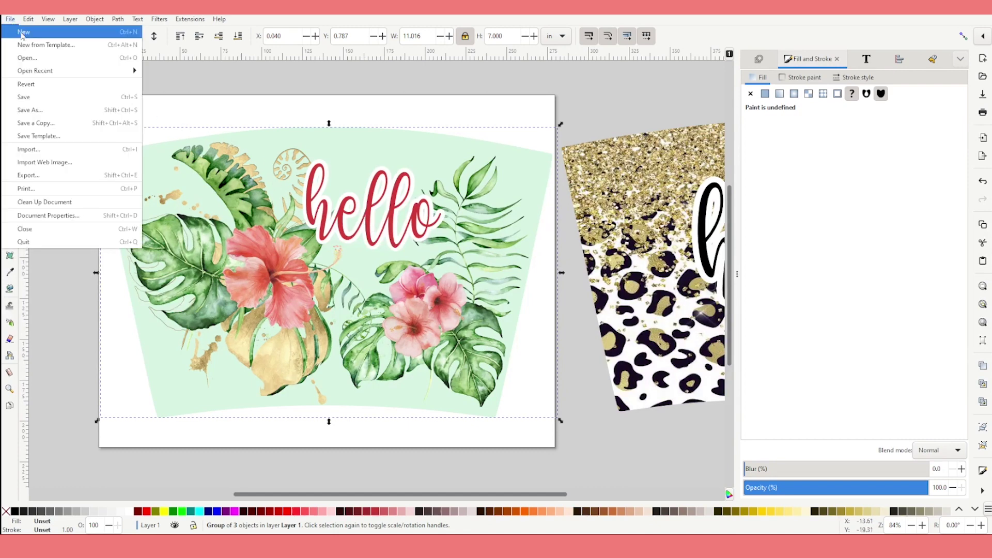
click(63, 112)
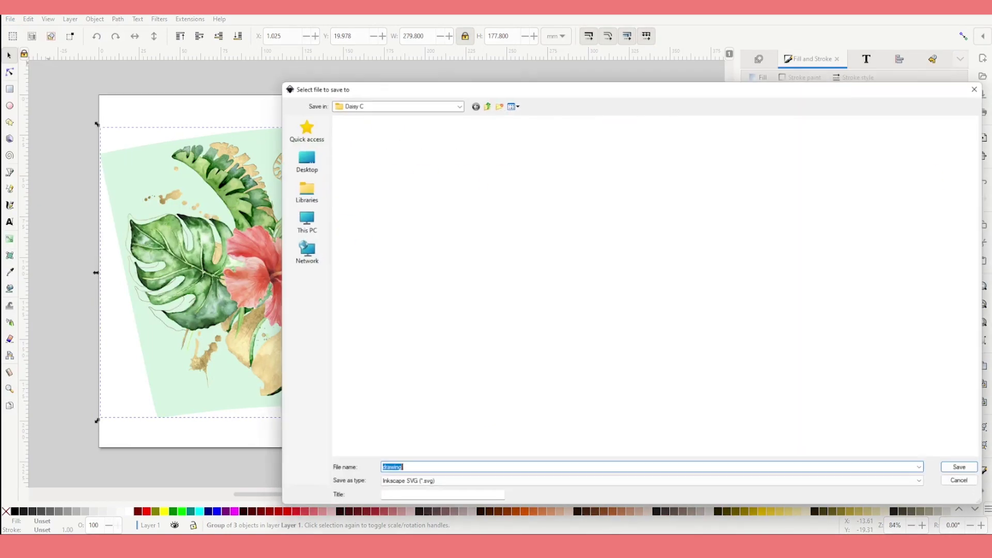
text(Plantilla para tumbler con)
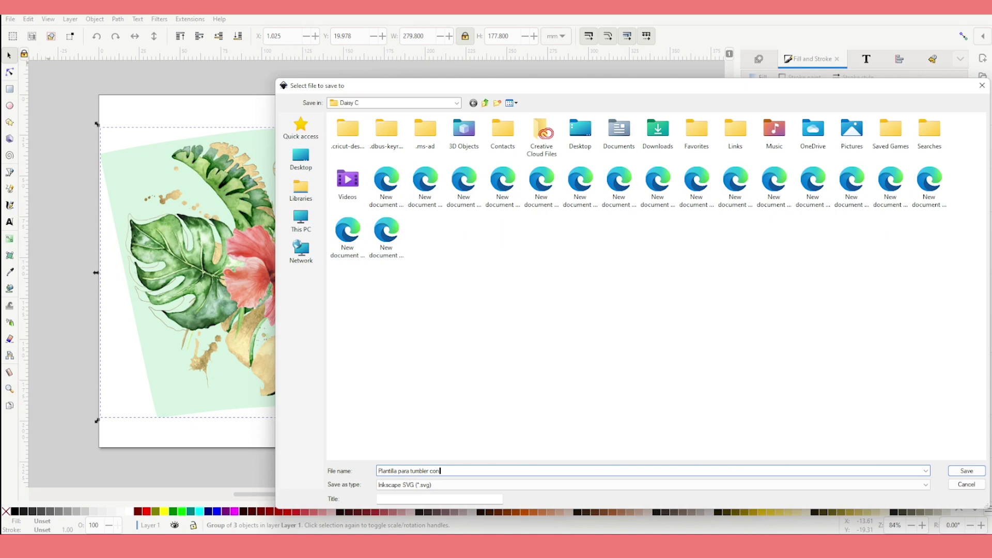
text(ico de 16oz)
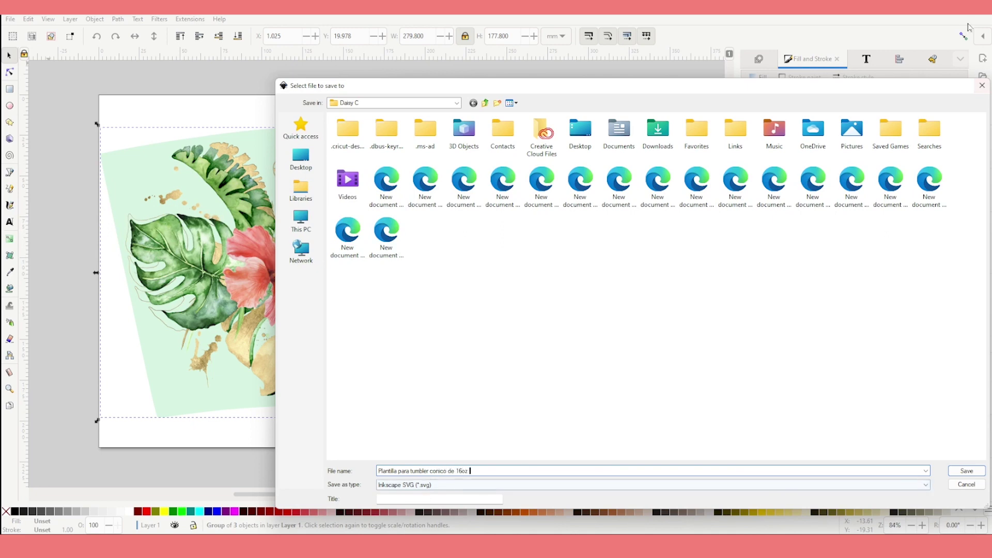
key(Return)
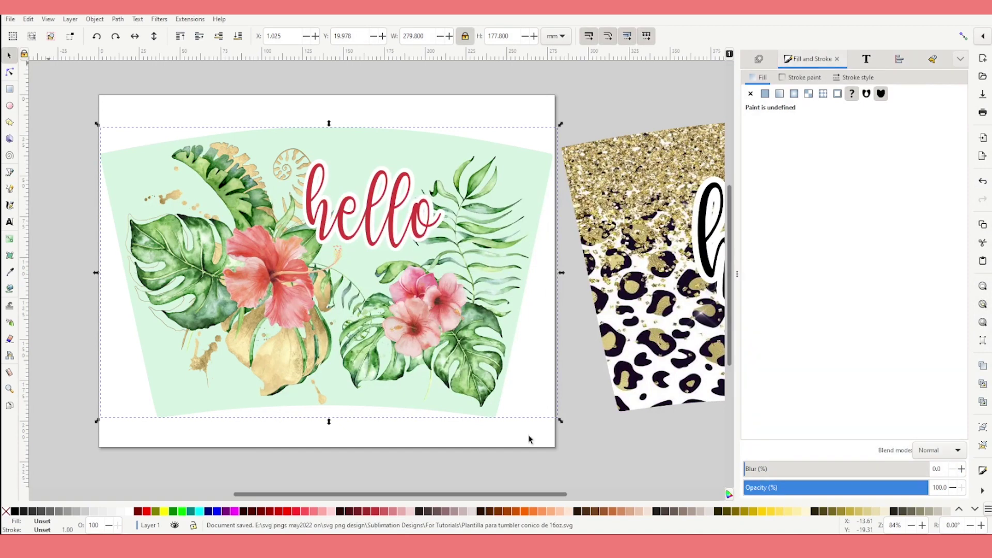
- Toggle the floral group's handles between rotate and resize mode
click(391, 310)
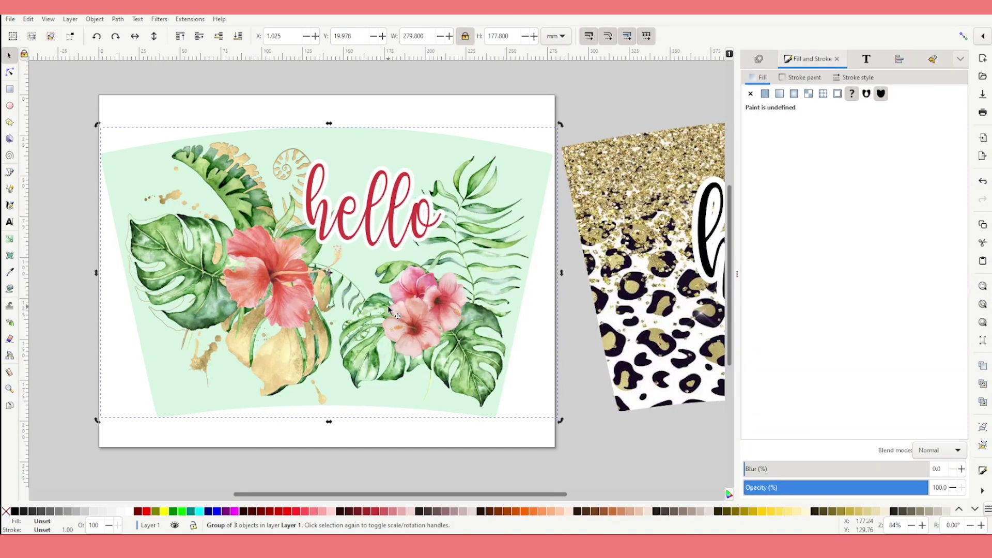
click(340, 311)
click(10, 19)
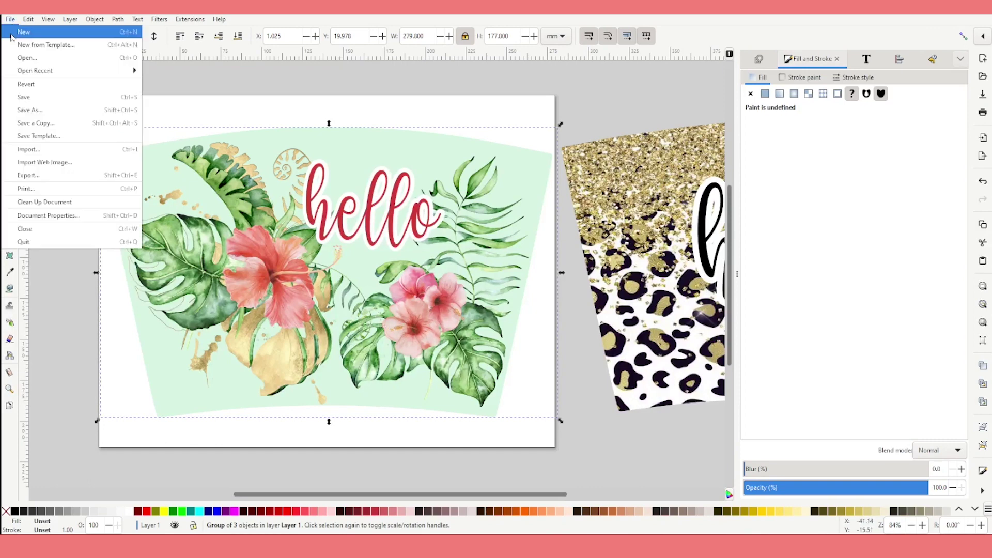
- Export the page as a 300 DPI, 3300 × 2550 px PNG named 'Plantilla para tumbler conico de 16oz'
click(58, 180)
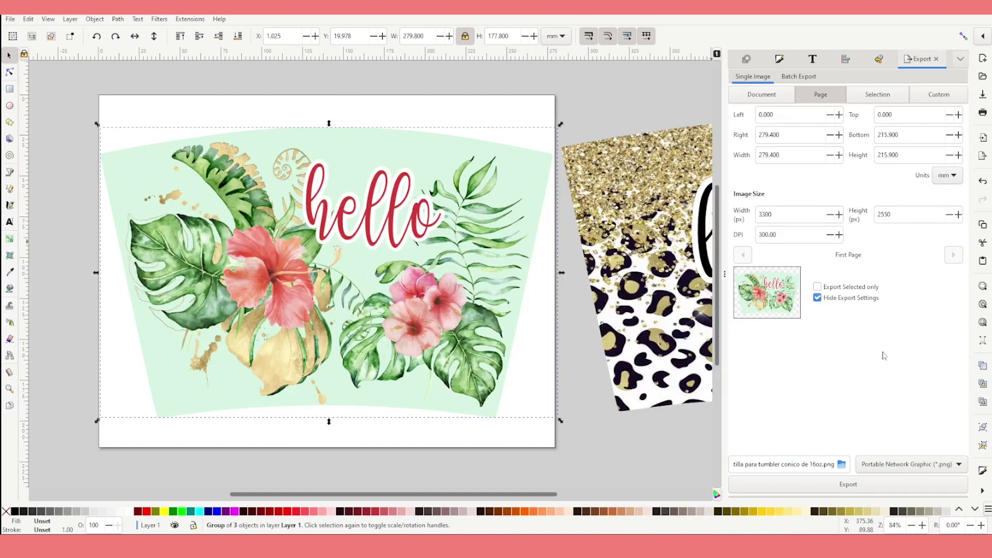
click(842, 464)
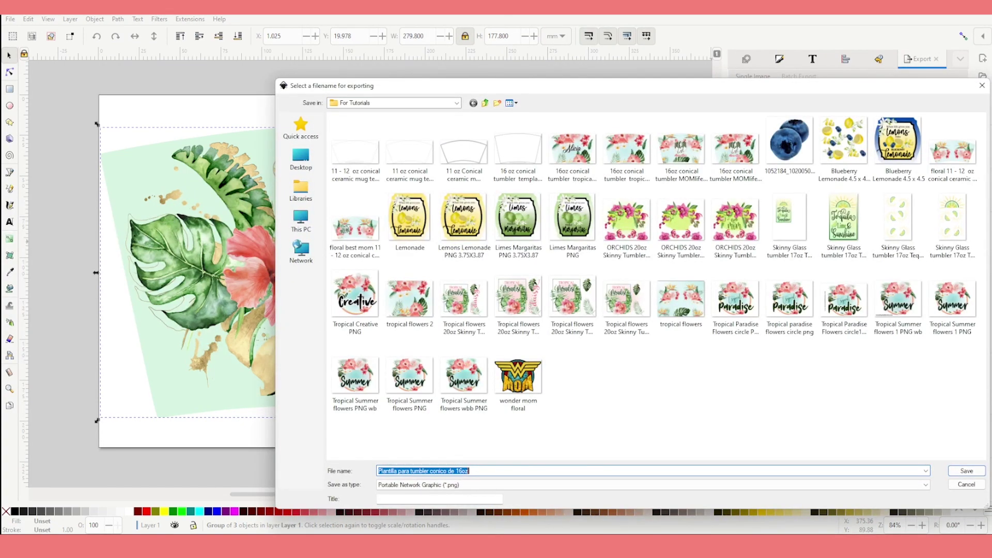
click(966, 470)
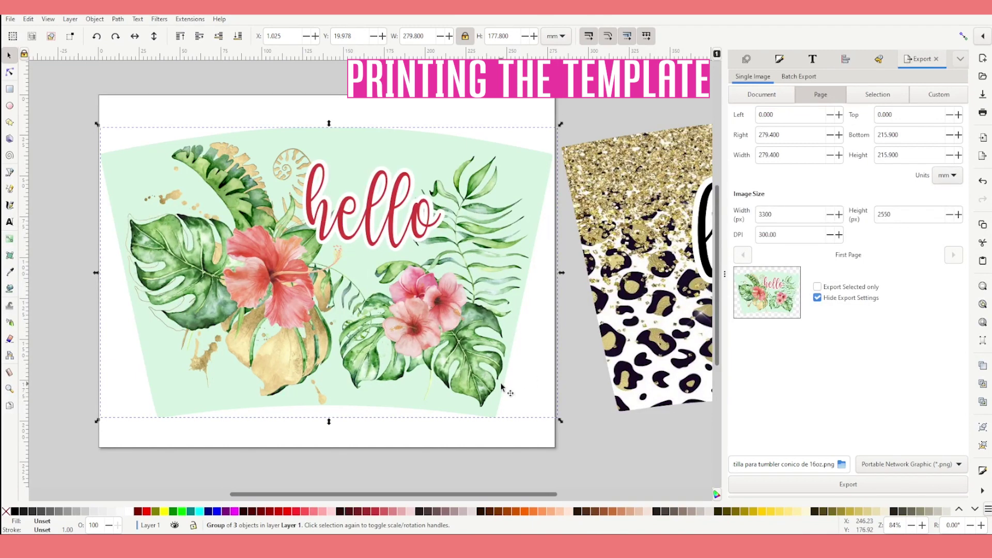
ctrl+scroll(526, 241, up, 2)
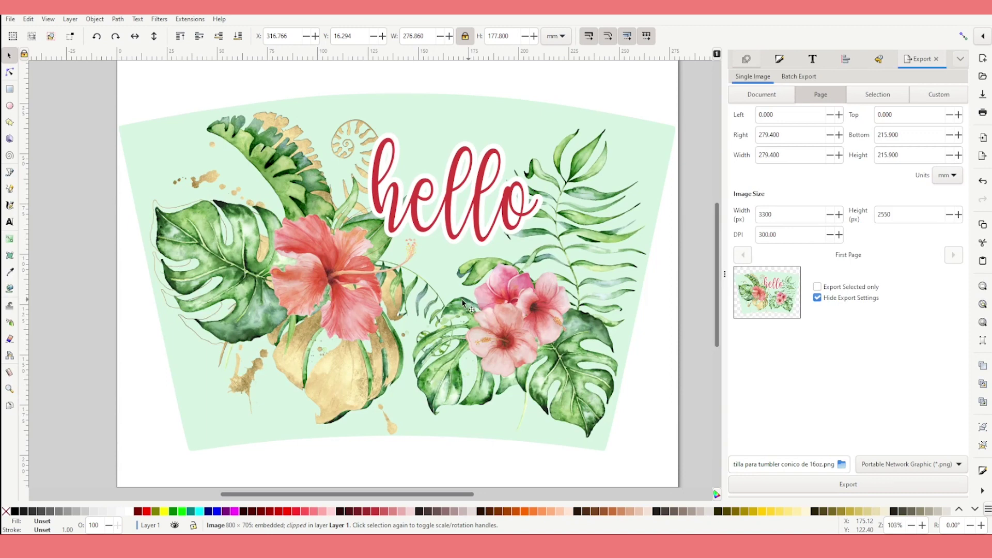
- Print the floral wrap on the ET-15000 with Mirror Image enabled in printer preferences
click(10, 21)
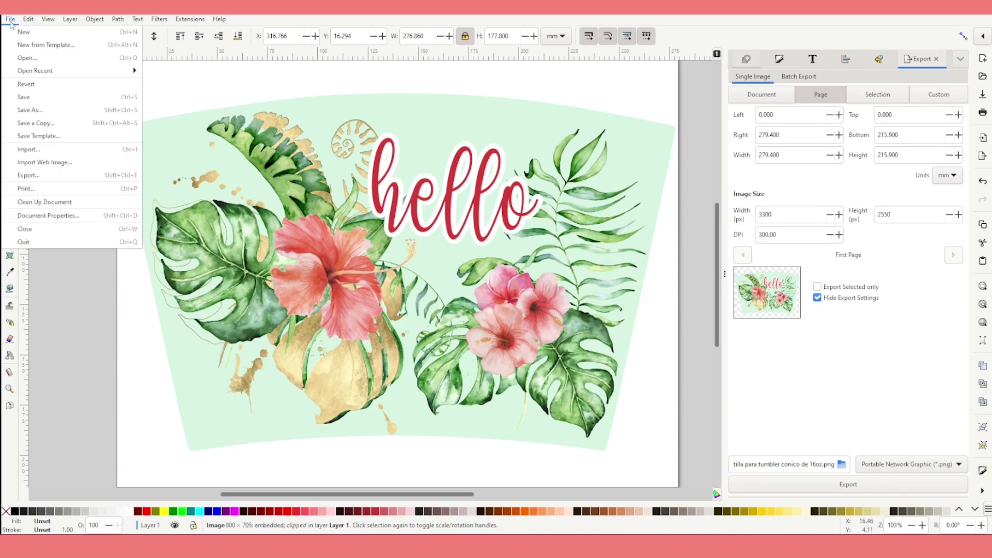
click(31, 188)
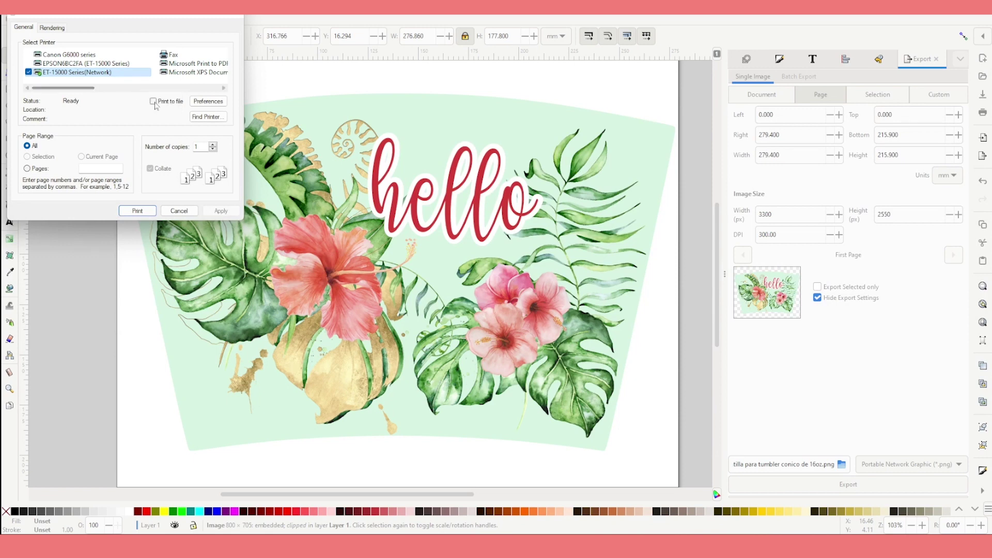
click(208, 101)
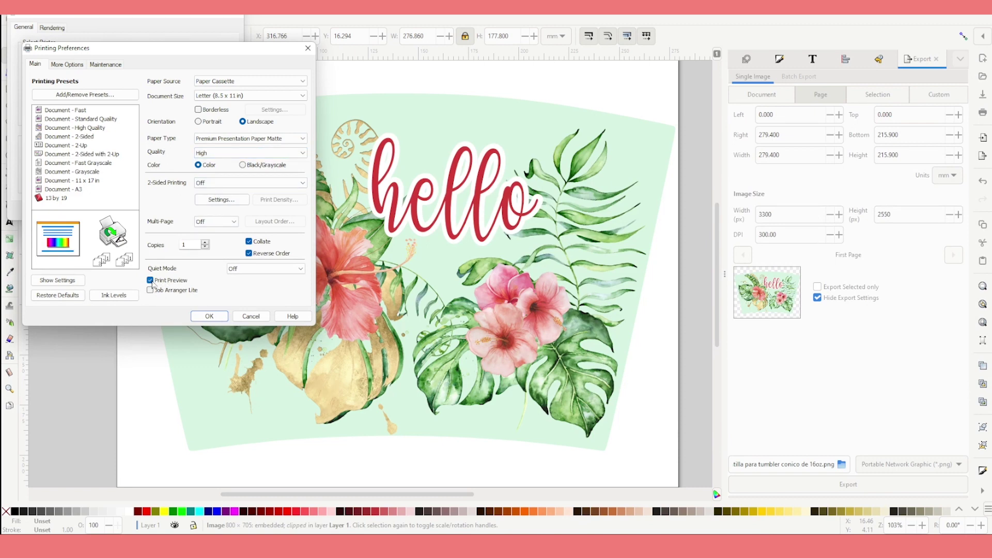
click(67, 64)
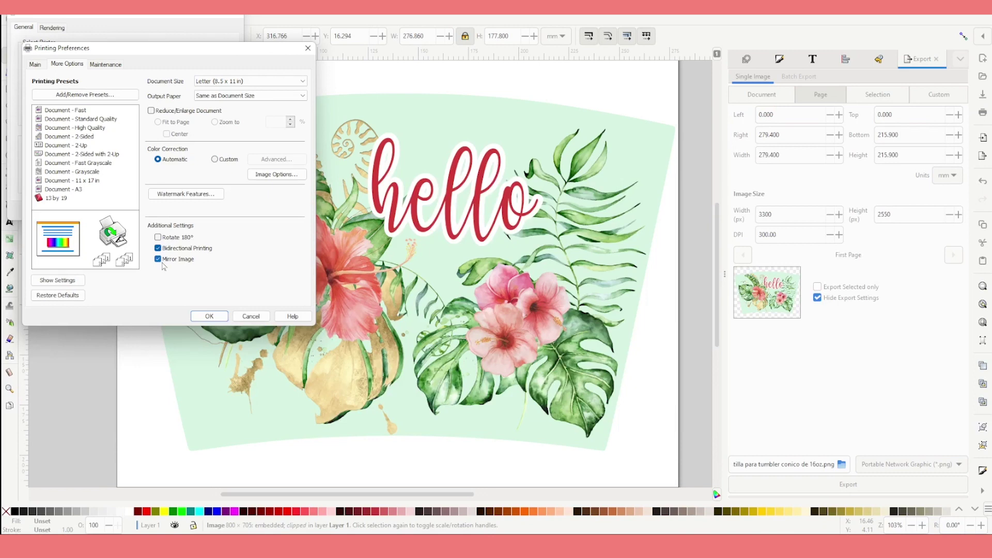
click(209, 316)
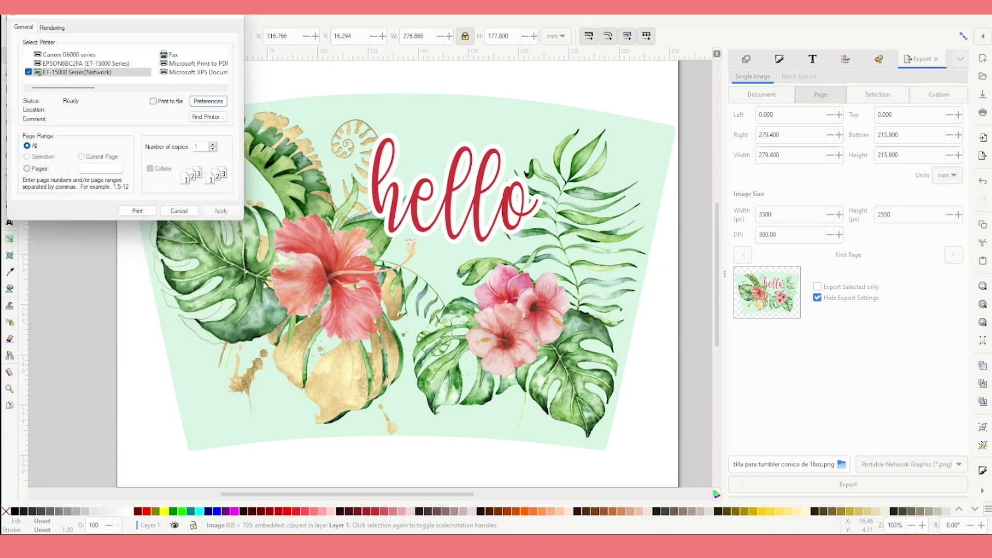
click(138, 211)
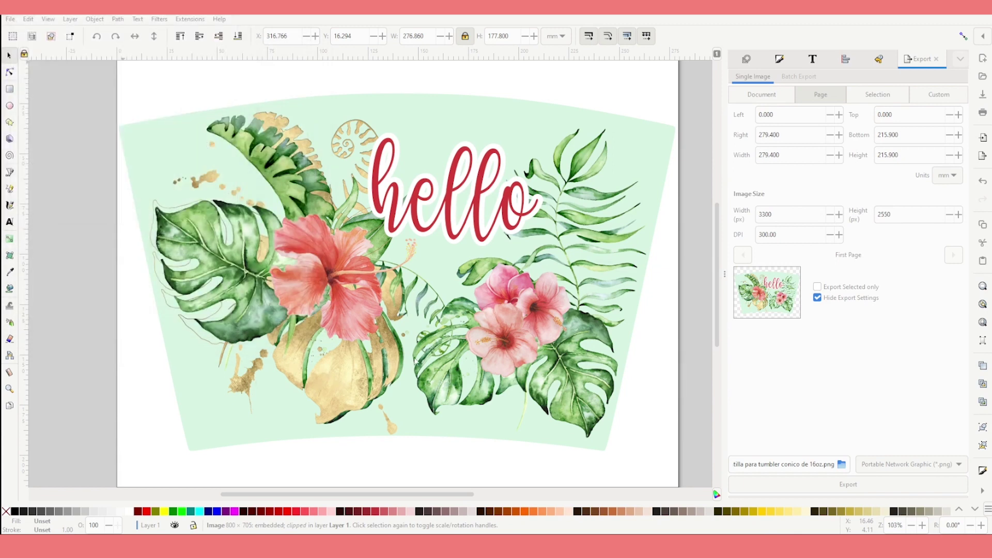
drag(410, 496, 642, 503)
click(411, 294)
shift+click(410, 294)
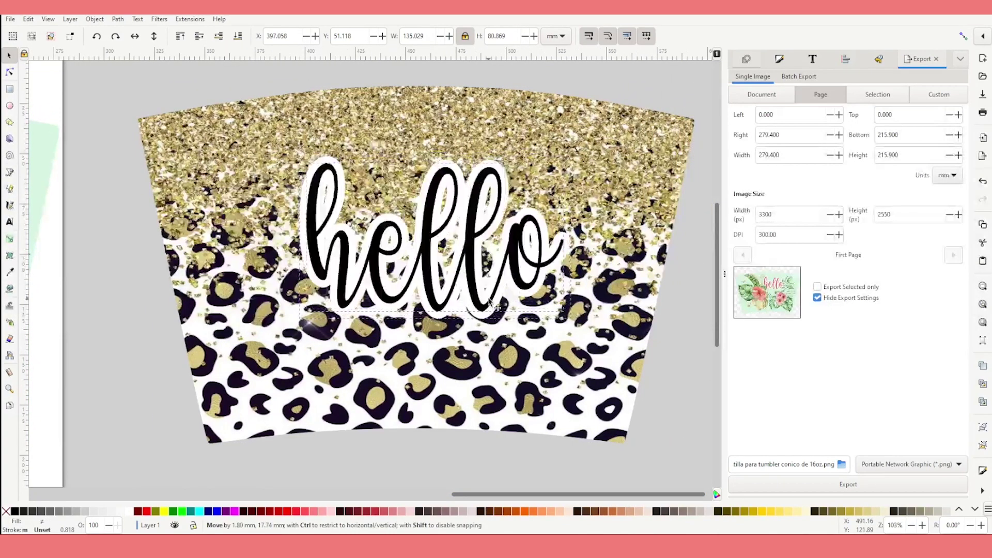
drag(561, 504, 417, 514)
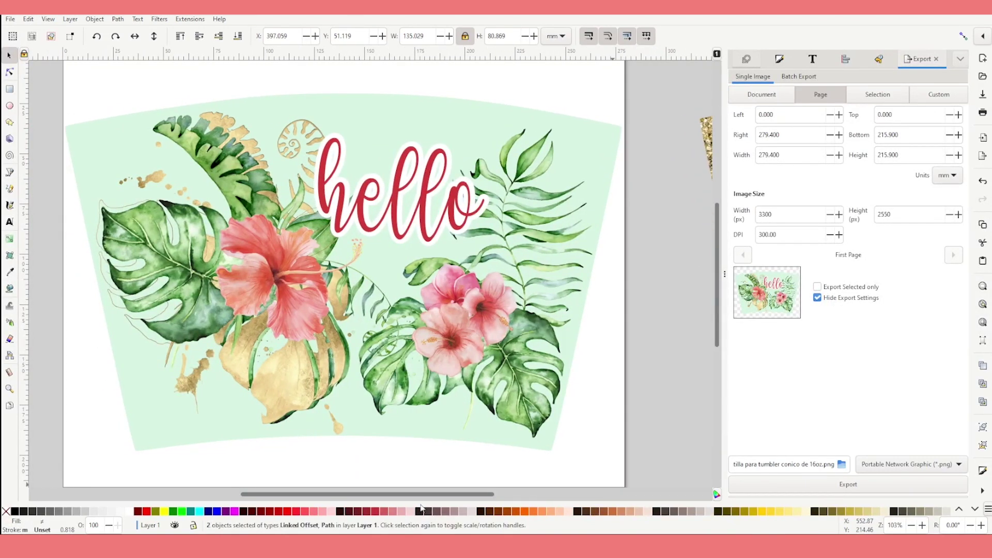
click(921, 526)
click(921, 526)
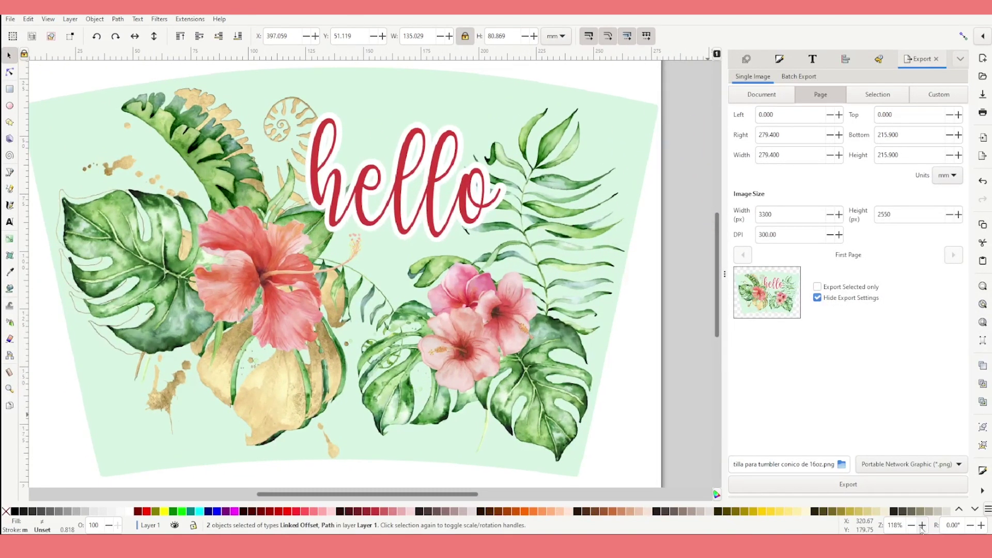
click(921, 526)
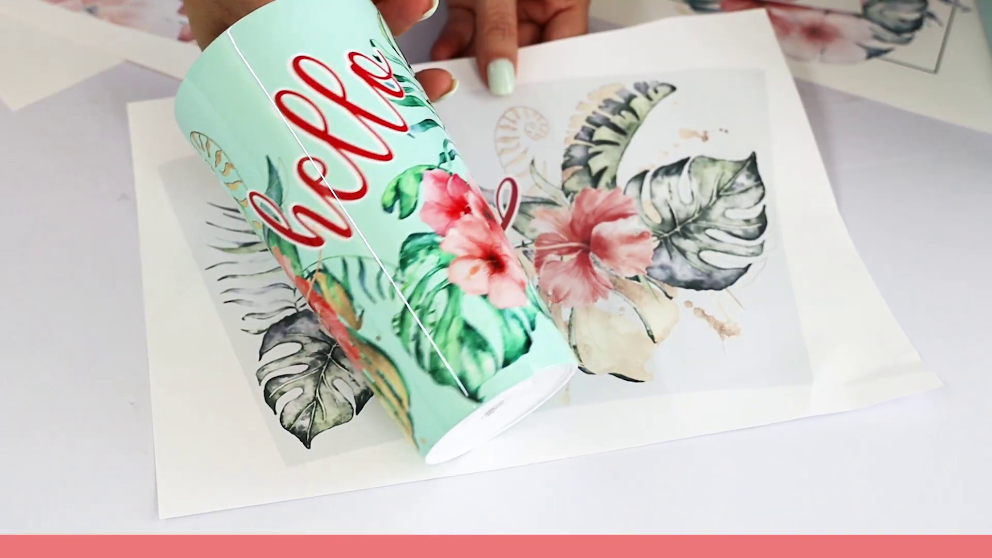